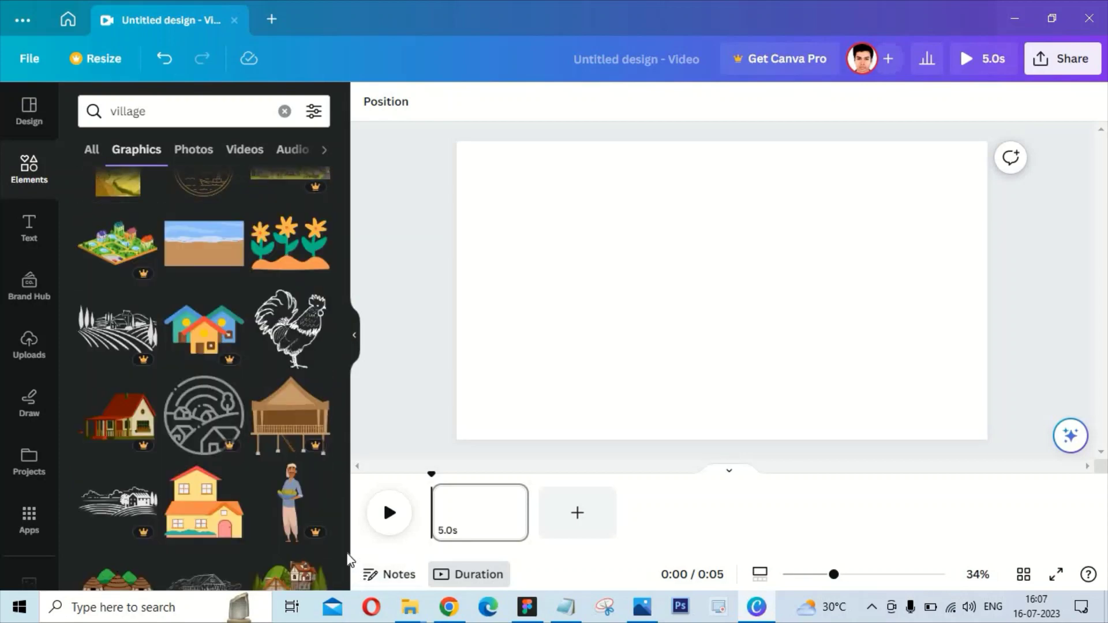
# Step: Add the thatched huts graphic and the village painting with the church tower, and send the painting to the back
pyautogui.moveTo(342, 532); pyautogui.dragTo(358, 206)
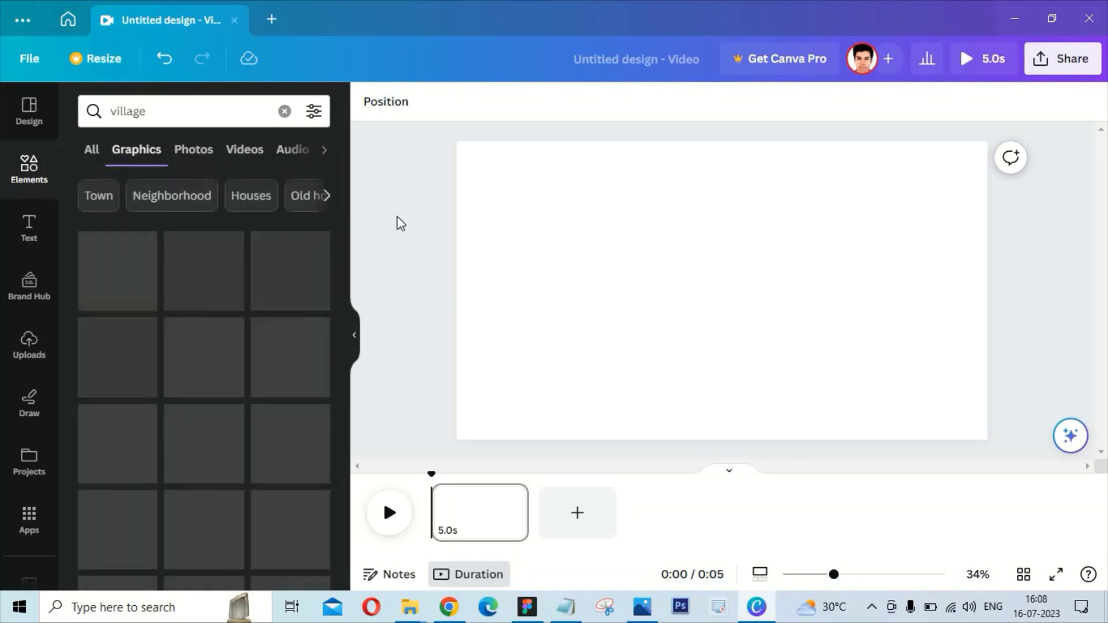
pyautogui.click(206, 282)
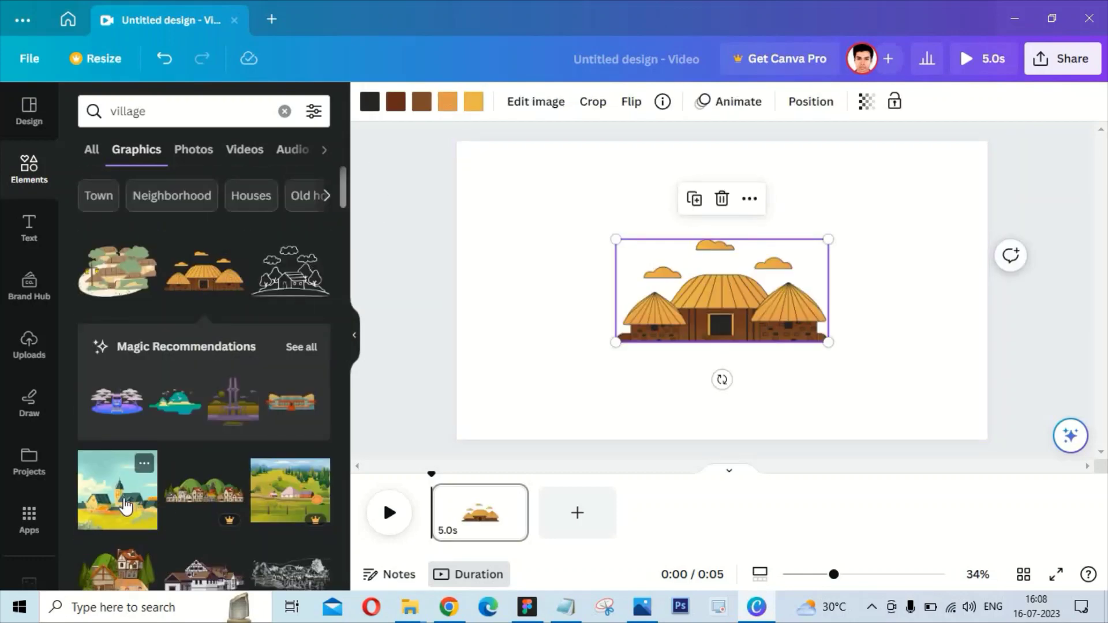
pyautogui.click(126, 507)
pyautogui.rightClick(716, 299)
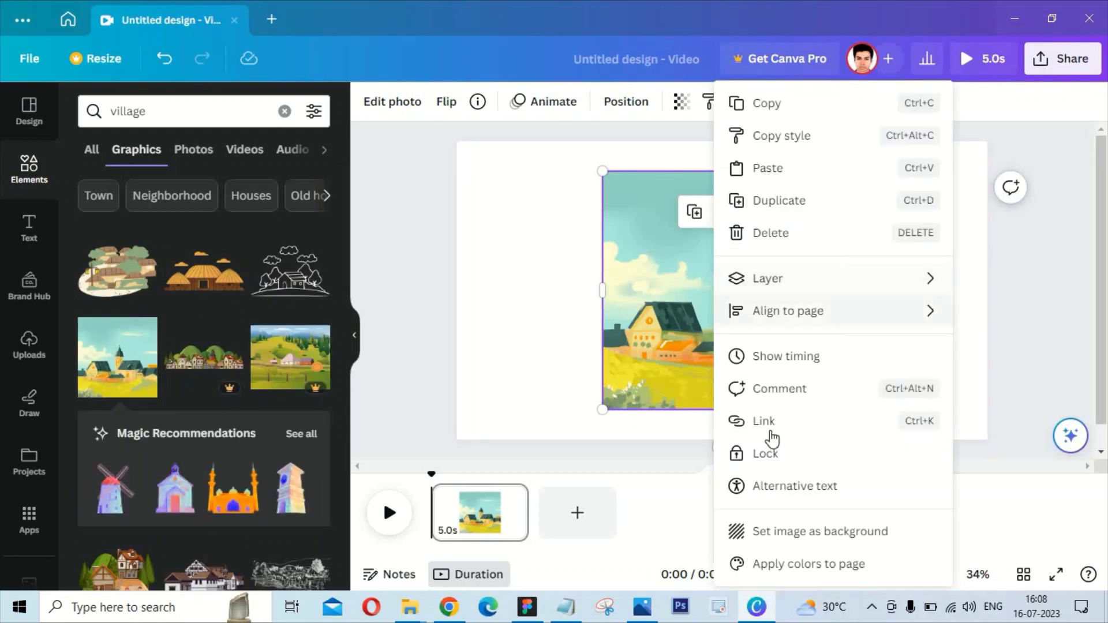
pyautogui.moveTo(767, 278)
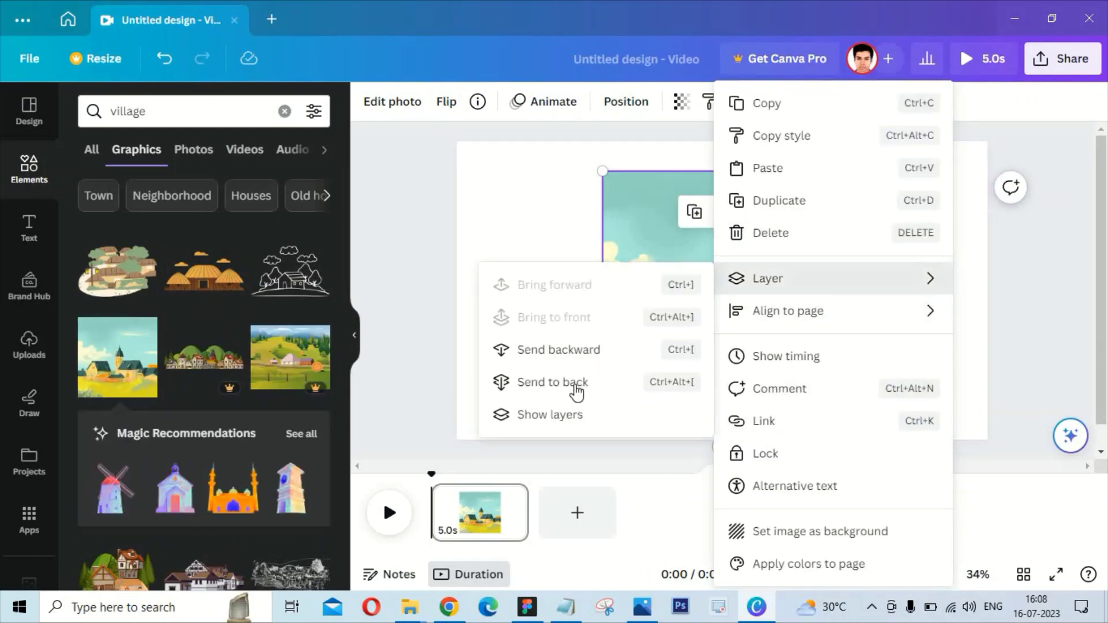
pyautogui.click(571, 384)
# Step: Remove the thatched huts graphic from the page
pyautogui.moveTo(751, 340); pyautogui.dragTo(532, 393)
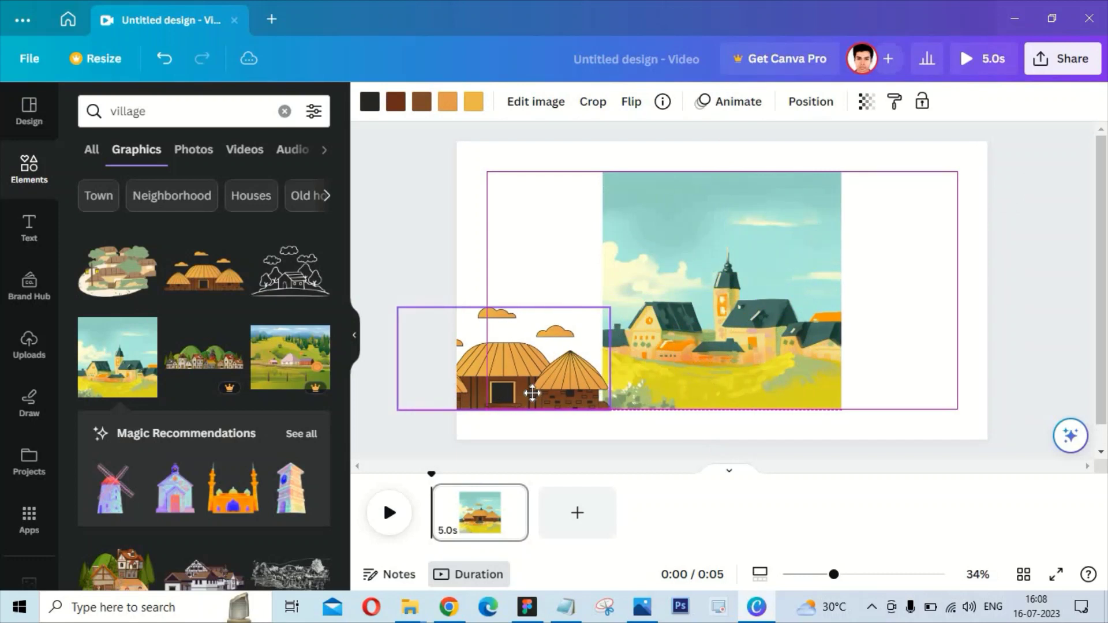
pyautogui.press('Delete')
# Step: Enlarge the village painting to the full page height and position it around the middle of the page
pyautogui.click(729, 314)
pyautogui.moveTo(841, 178); pyautogui.dragTo(934, 150)
pyautogui.hotkey('ctrl', 'z')
pyautogui.click(895, 162)
pyautogui.click(840, 179)
pyautogui.moveTo(879, 218); pyautogui.dragTo(859, 248)
pyautogui.moveTo(877, 144); pyautogui.dragTo(1016, 112)
pyautogui.moveTo(899, 241); pyautogui.dragTo(820, 232)
# Step: Switch the graphics search to Houses and enlarge the village painting until it spans nearly the whole page width
pyautogui.click(251, 196)
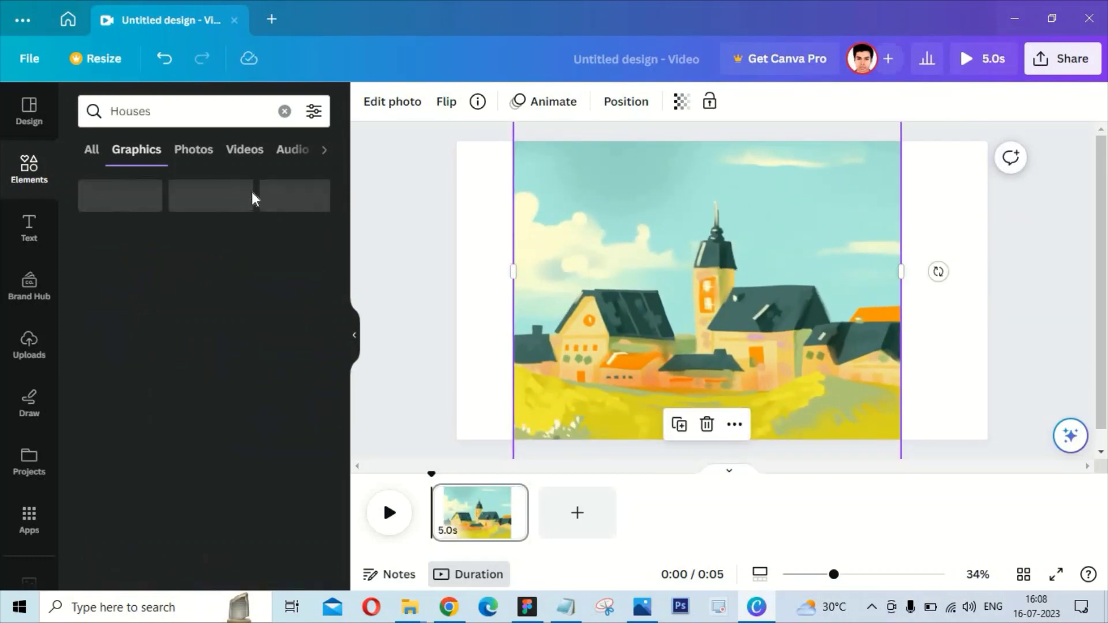
pyautogui.moveTo(711, 386); pyautogui.dragTo(634, 372)
pyautogui.moveTo(844, 255); pyautogui.dragTo(861, 295)
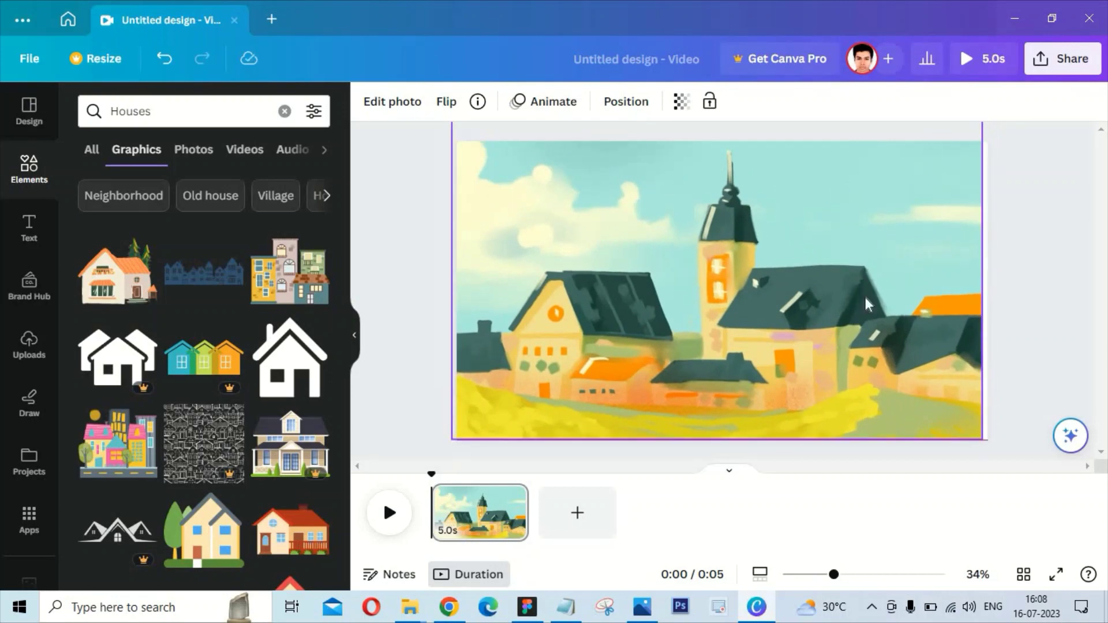
# Step: Try the colourful town houses graphic enlarged over the village painting, and delete it
pyautogui.click(115, 462)
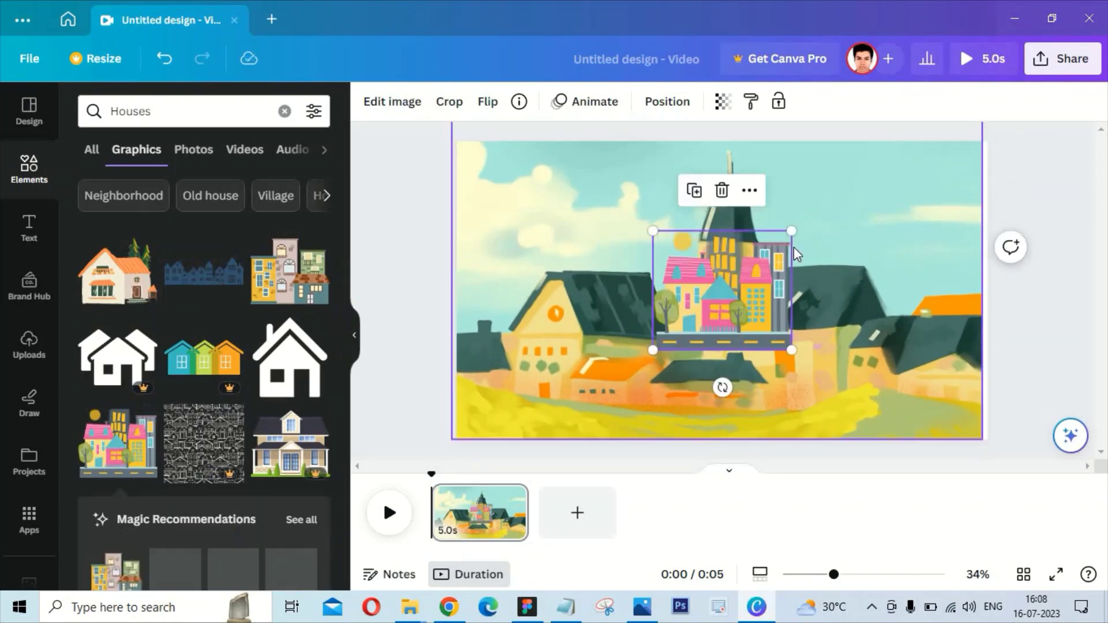
pyautogui.moveTo(792, 233); pyautogui.dragTo(969, 124)
pyautogui.moveTo(863, 321); pyautogui.dragTo(819, 426)
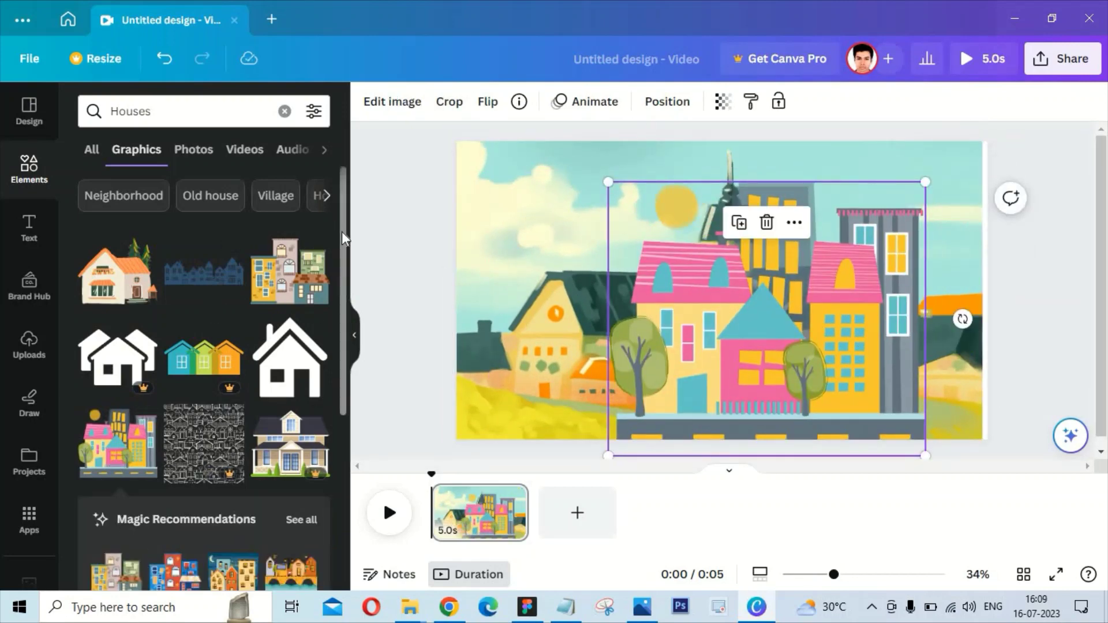
pyautogui.scroll(-15, 341, 230)
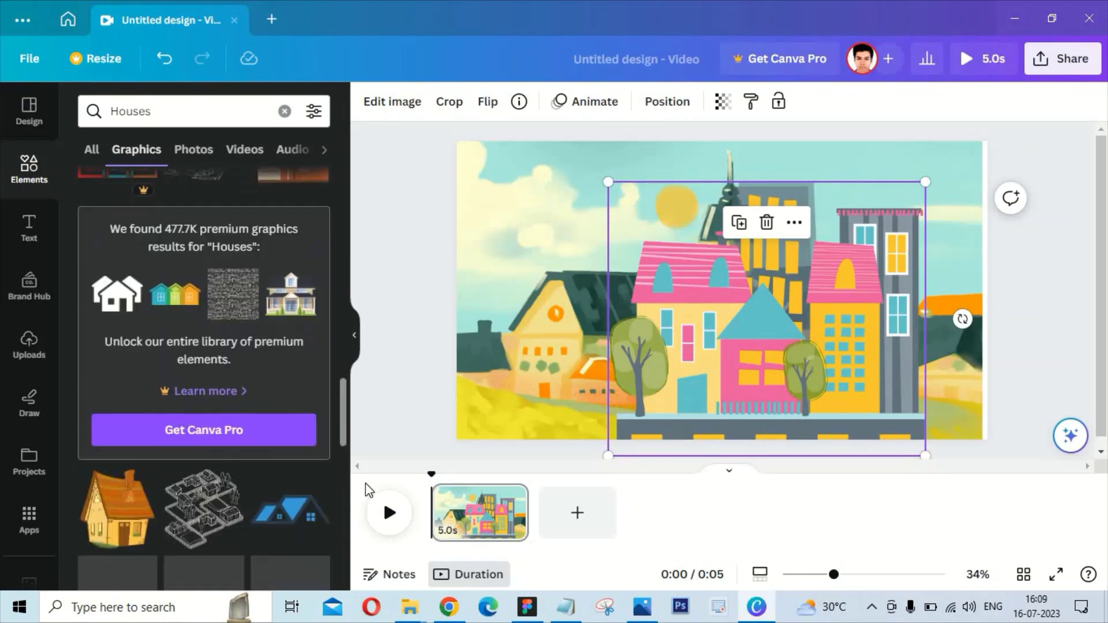
pyautogui.press('Delete')
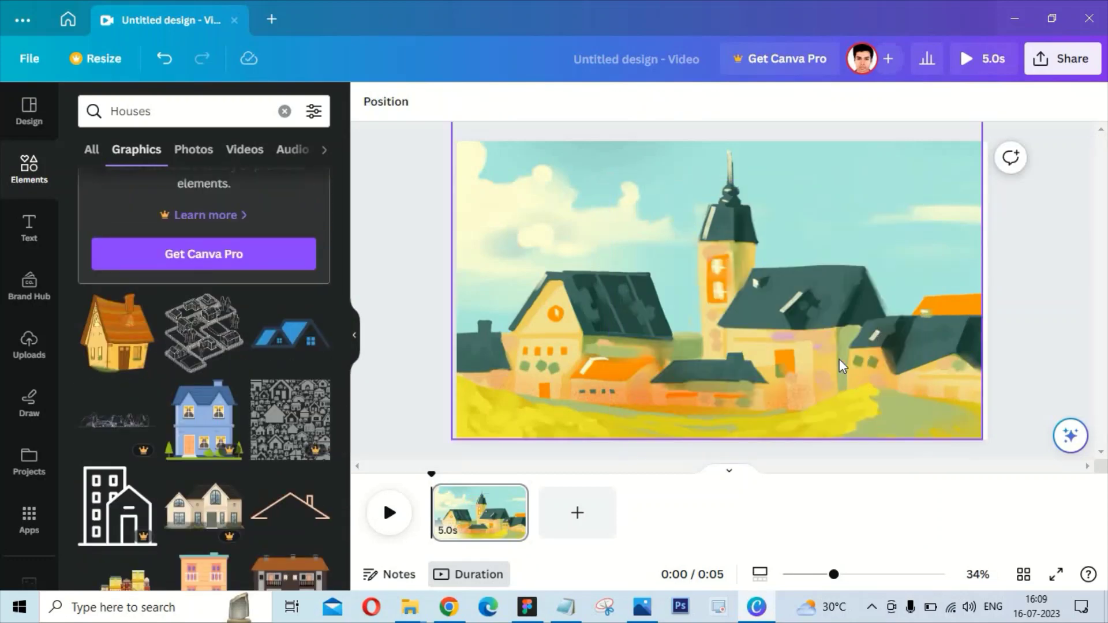
# Step: Align the village painting with the page edges so it covers the whole page
pyautogui.moveTo(839, 359); pyautogui.dragTo(921, 331)
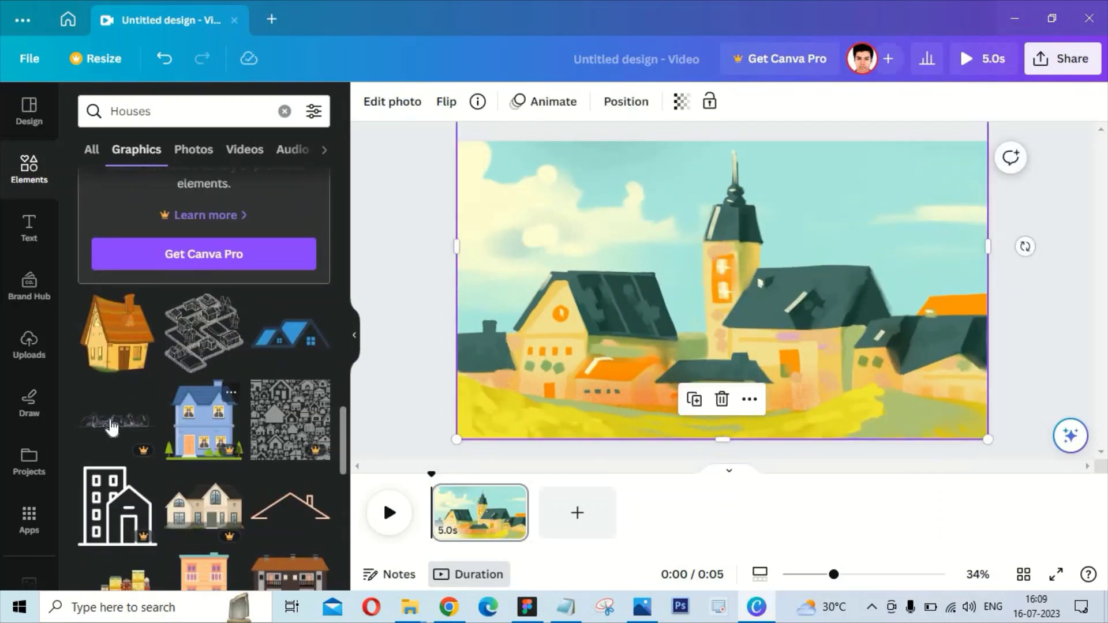
pyautogui.moveTo(343, 435); pyautogui.dragTo(341, 193)
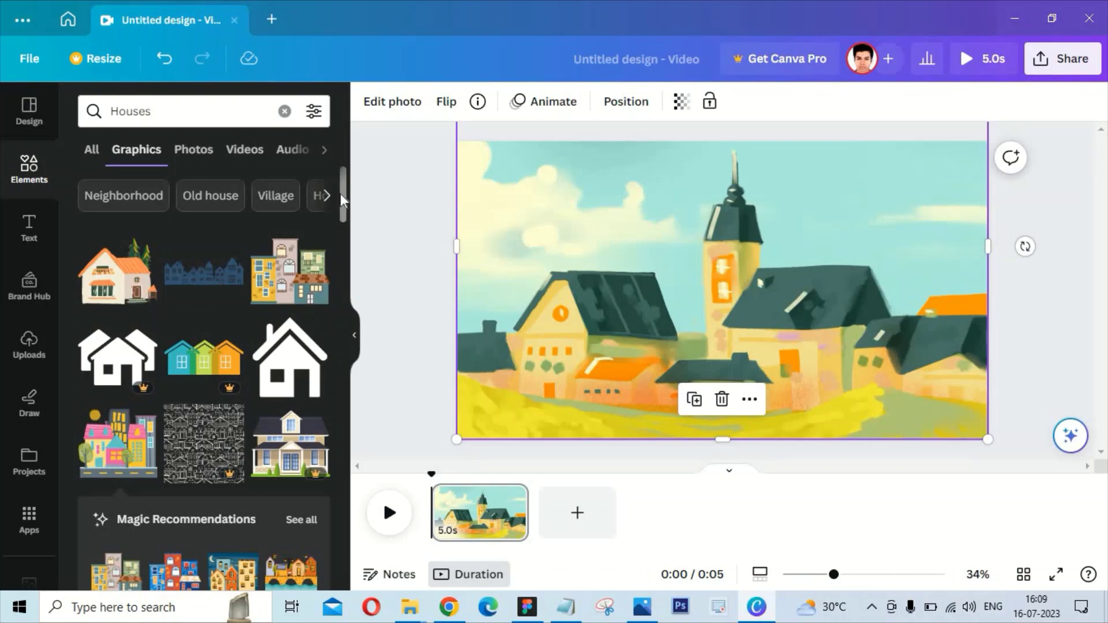
# Step: Search the graphics for "man", try the standing man in the village scene, and delete him
pyautogui.click(163, 114)
pyautogui.write('man')
pyautogui.press('Return')
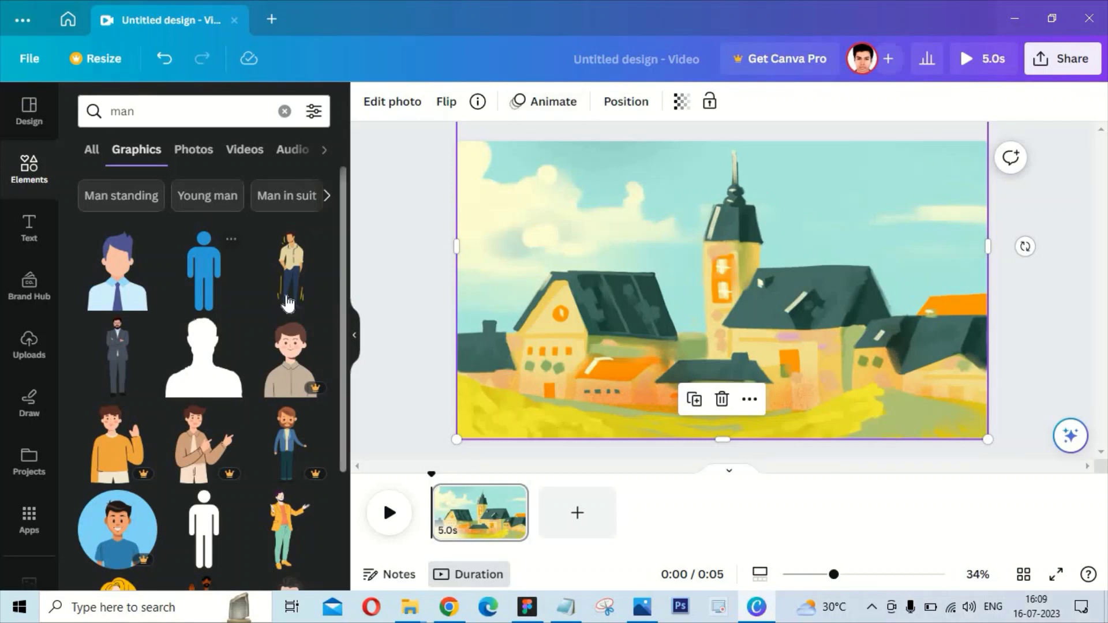
pyautogui.moveTo(292, 276); pyautogui.dragTo(601, 355)
pyautogui.press('Delete')
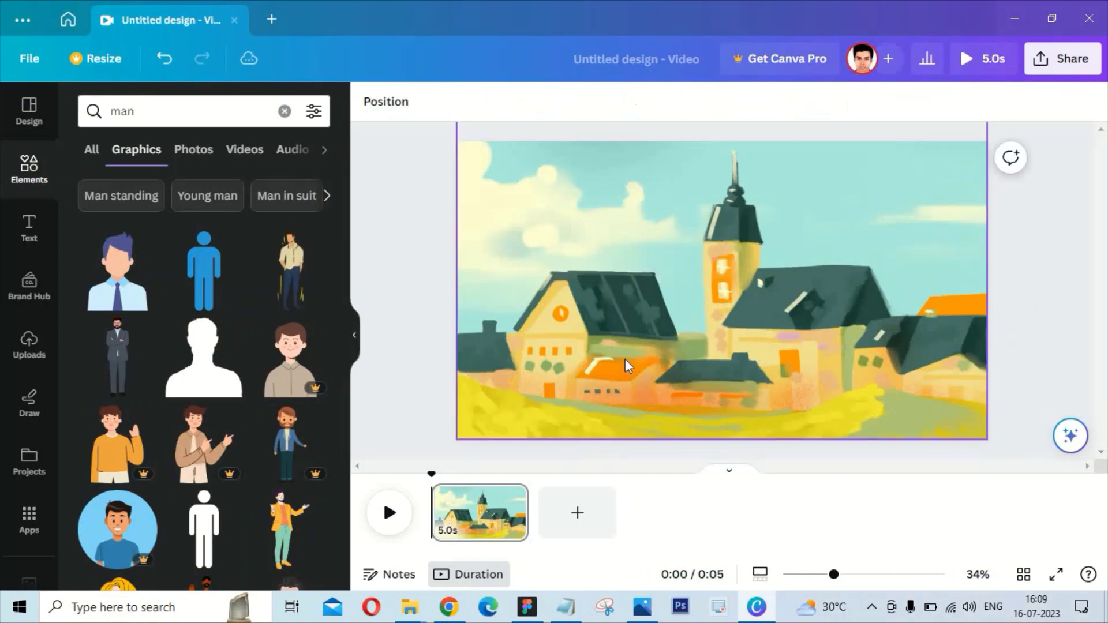
# Step: Search the graphics for "man animated"
pyautogui.click(179, 110)
pyautogui.write('ani')
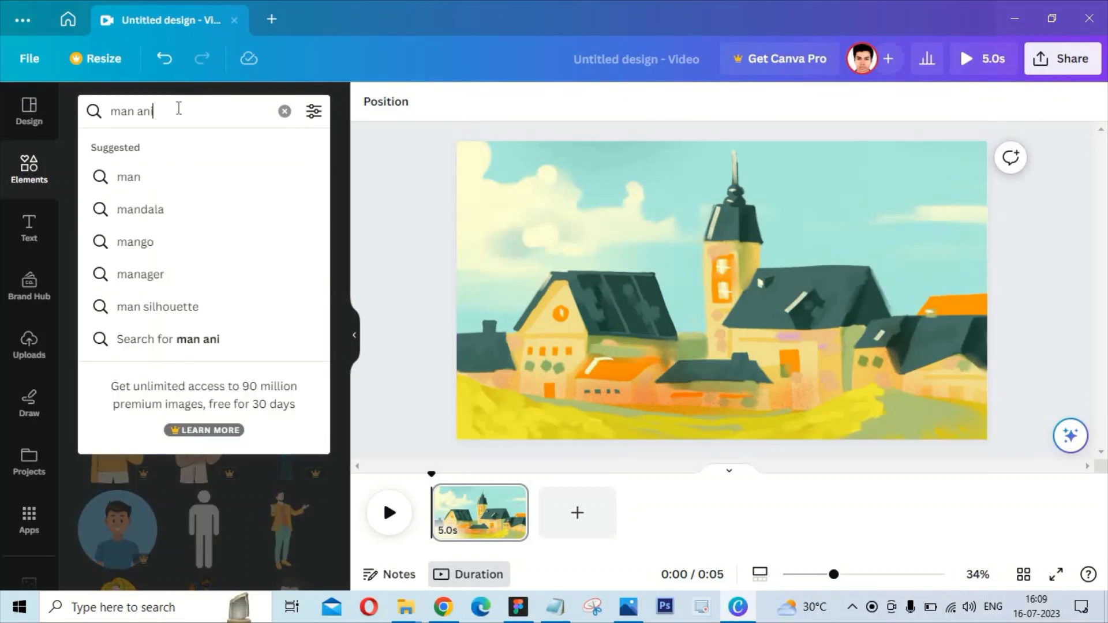
pyautogui.write('mated')
pyautogui.press('Return')
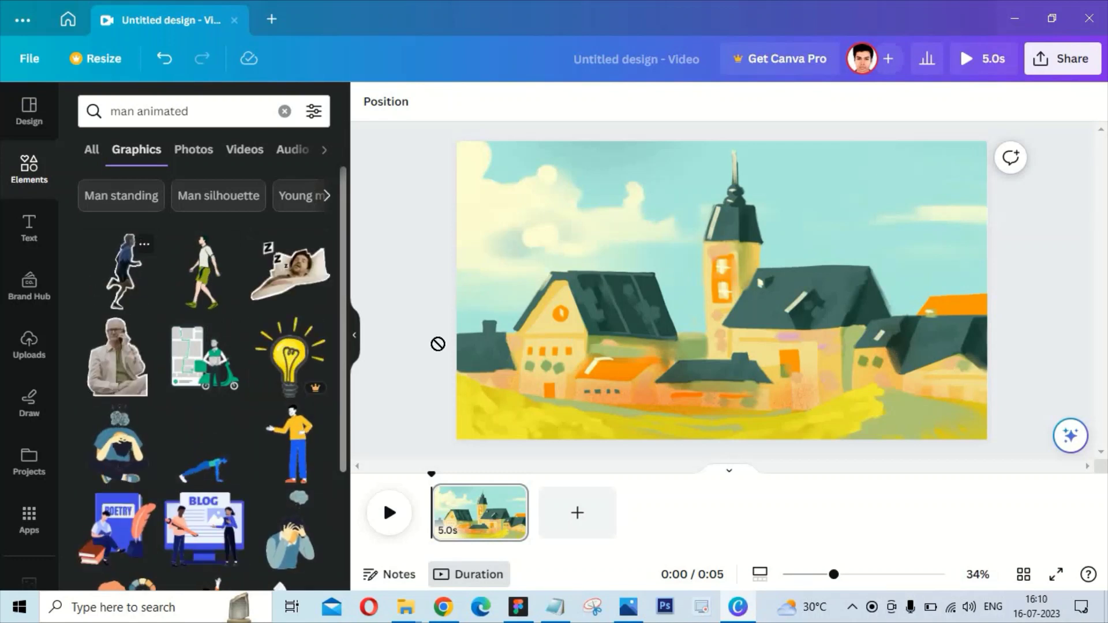
# Step: Try the animated running man in the village scene, and delete him
pyautogui.moveTo(438, 344); pyautogui.dragTo(609, 330)
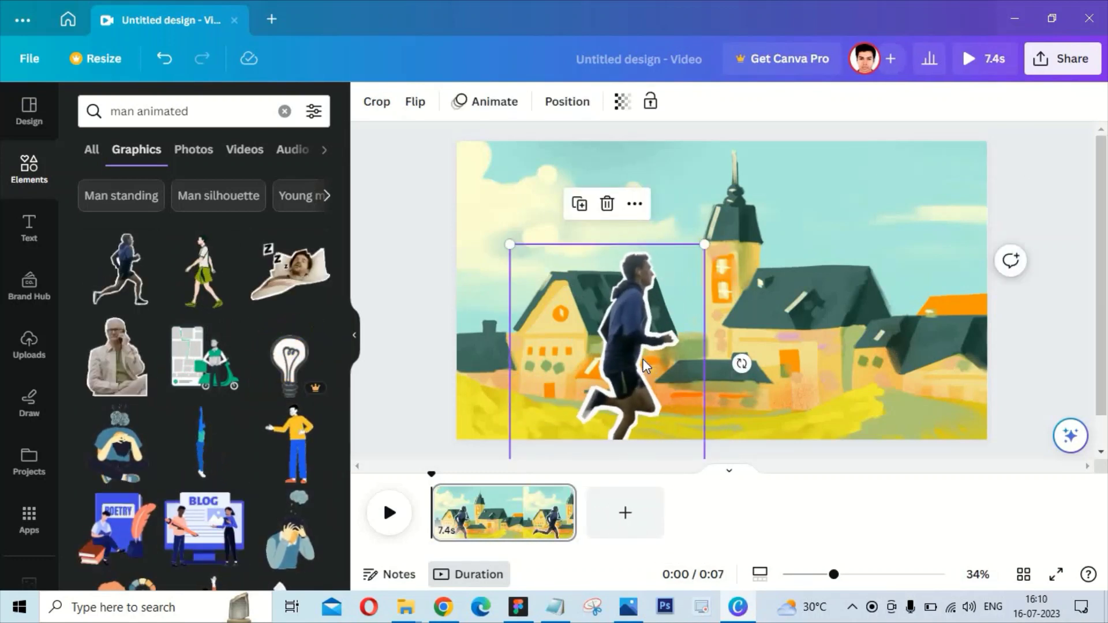
pyautogui.press('Delete')
# Step: Add the animated walking man in green shorts, shrink him, and place him at the lower right of the village scene
pyautogui.moveTo(201, 271); pyautogui.dragTo(614, 375)
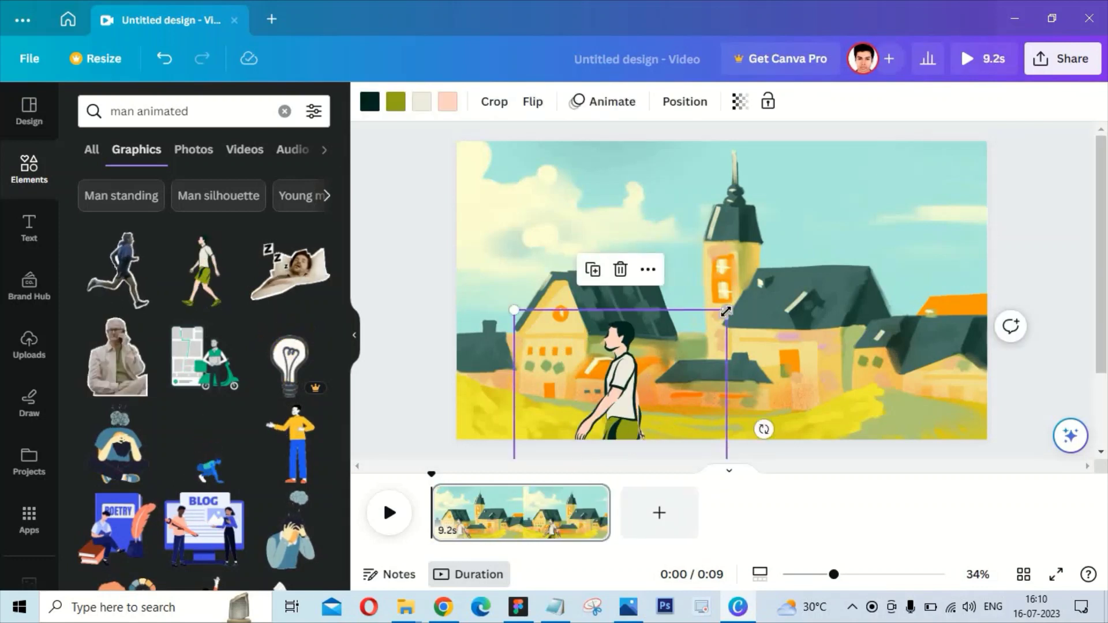
pyautogui.moveTo(726, 312); pyautogui.dragTo(620, 424)
pyautogui.moveTo(586, 460); pyautogui.dragTo(948, 335)
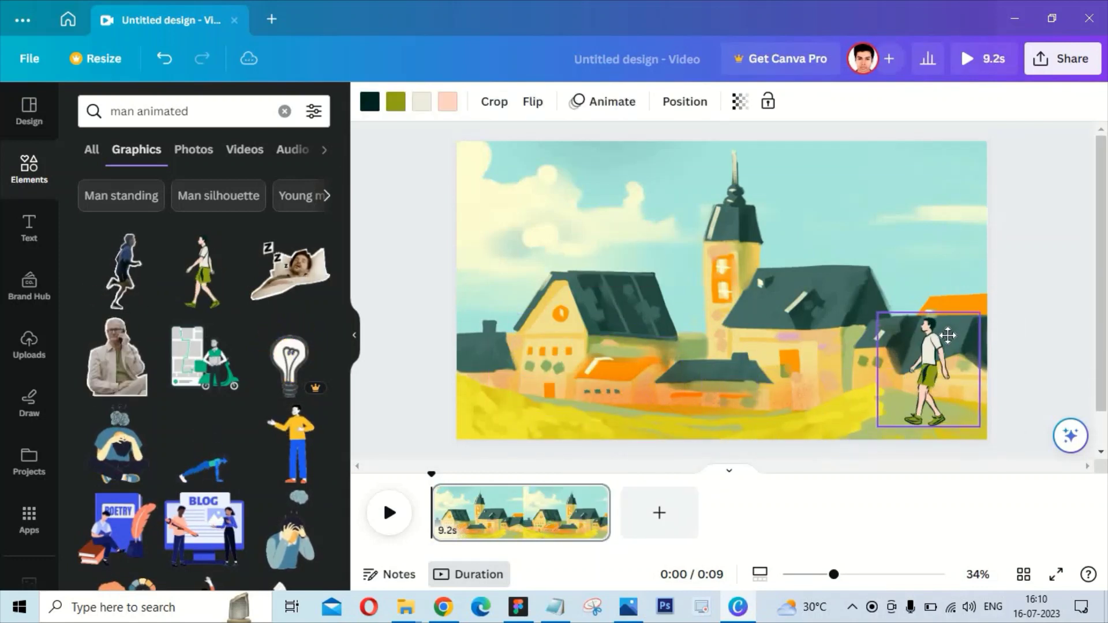
# Step: Create a custom animation moving the walking man from the right side of the scene to its left edge, and preview it
pyautogui.click(613, 102)
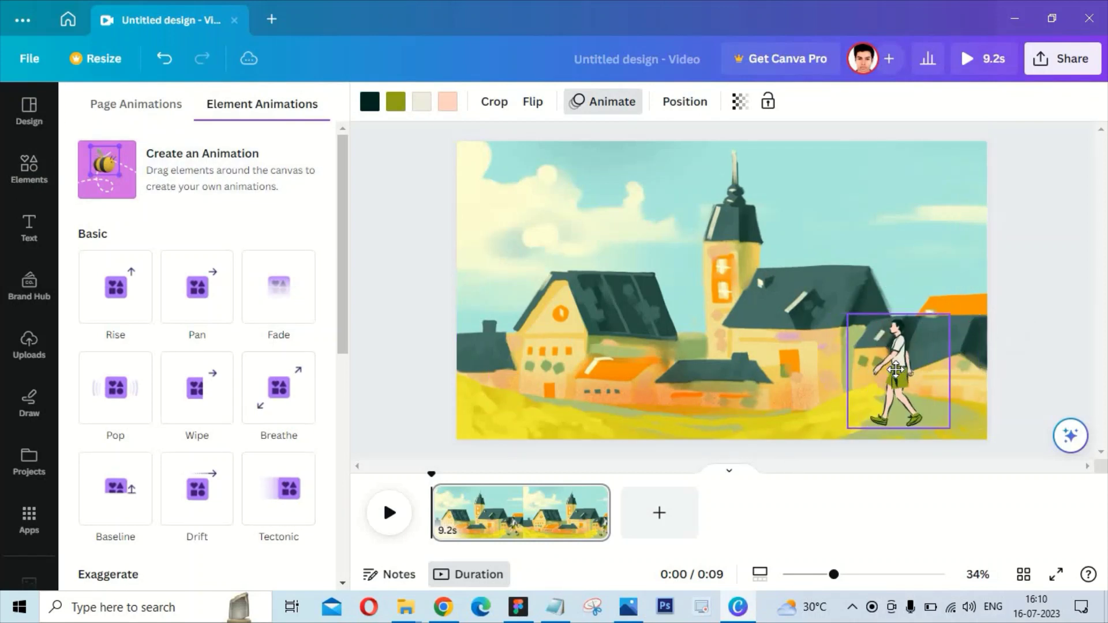
pyautogui.click(231, 173)
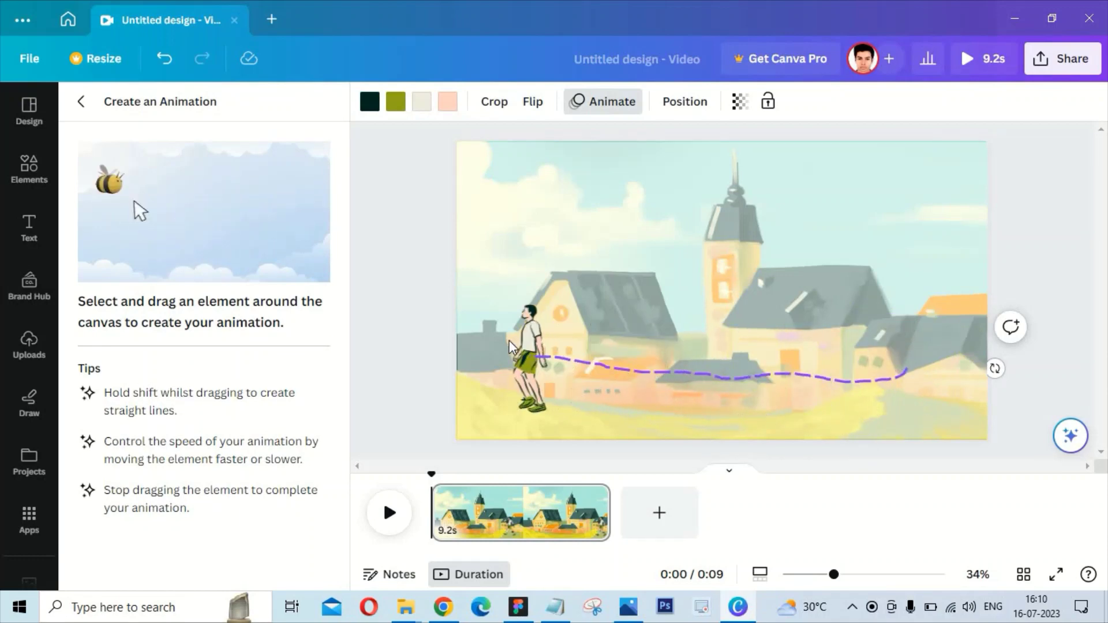
pyautogui.moveTo(509, 341); pyautogui.dragTo(474, 312)
pyautogui.click(271, 560)
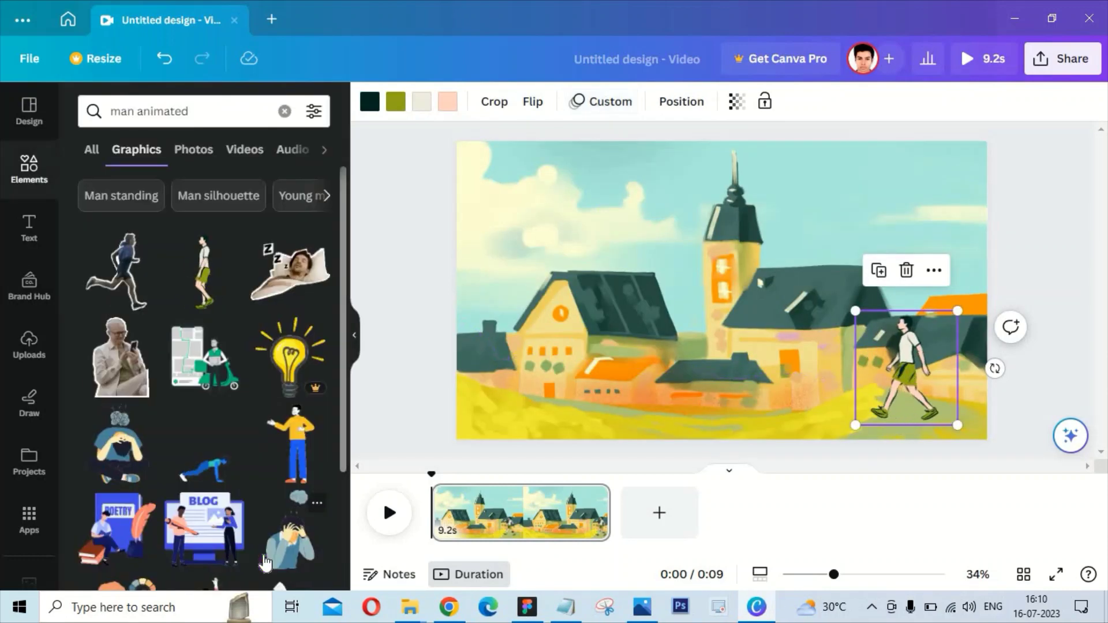
pyautogui.click(385, 512)
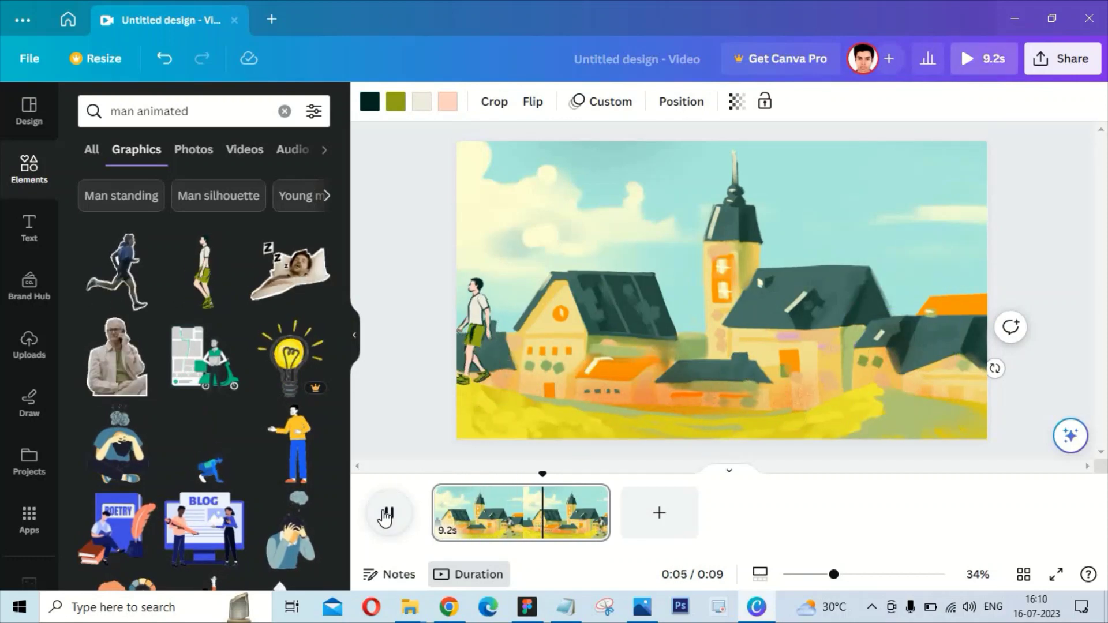
# Step: Search the elements for "animated man" and show all matching graphics
pyautogui.moveTo(203, 109); pyautogui.dragTo(145, 100)
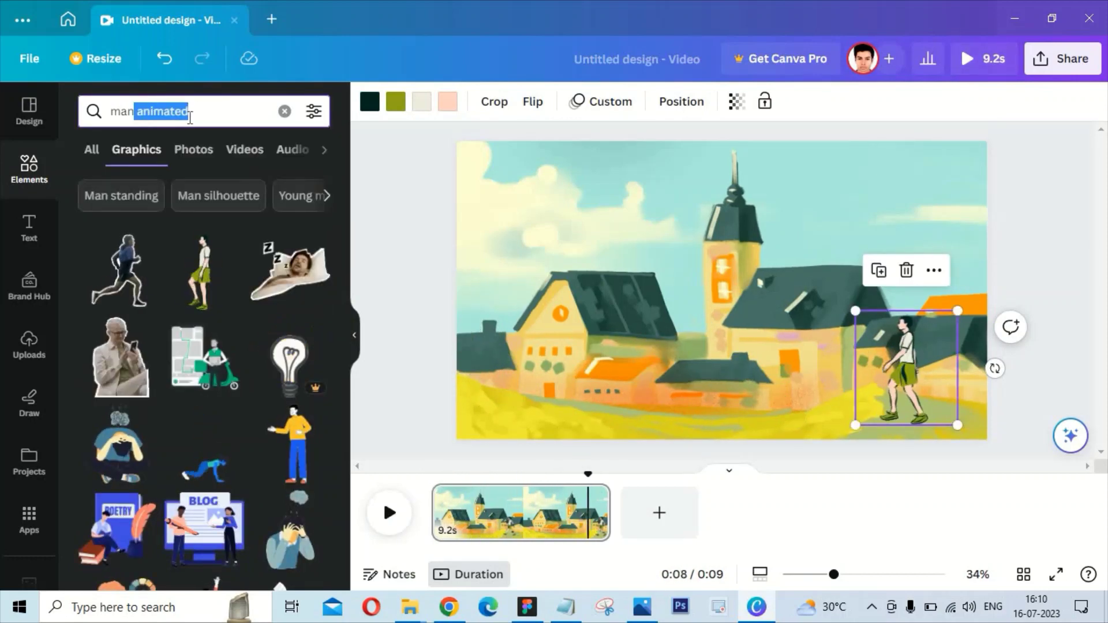
pyautogui.click(284, 111)
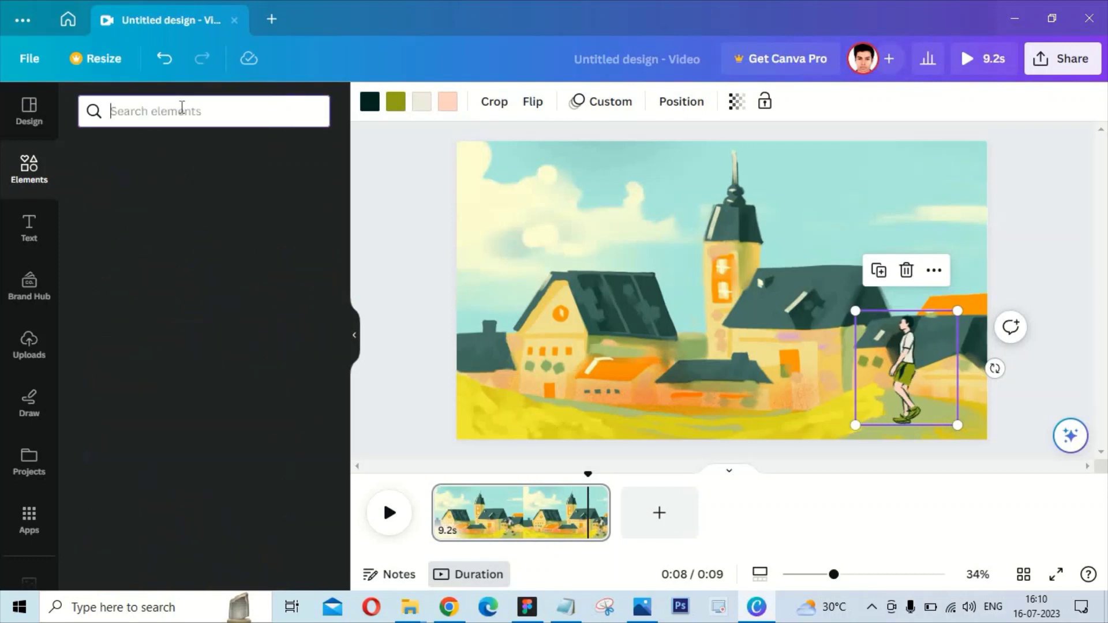
pyautogui.write('animayt')
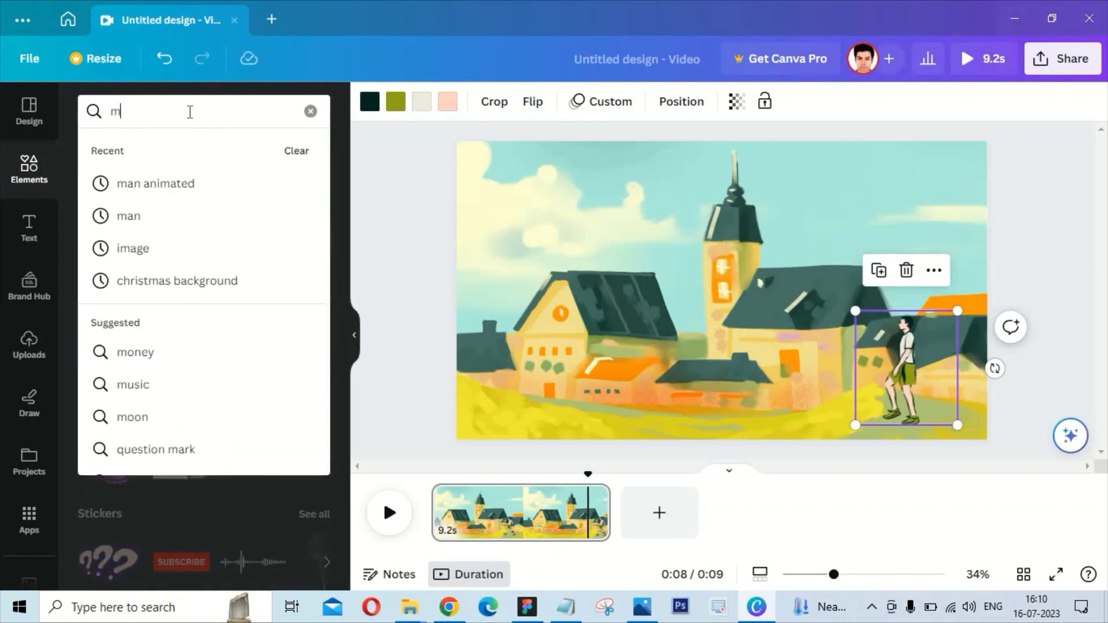
pyautogui.press('BackSpace')
pyautogui.press('BackSpace')
pyautogui.press('BackSpace')
pyautogui.press('BackSpace')
pyautogui.press('BackSpace')
pyautogui.press('BackSpace')
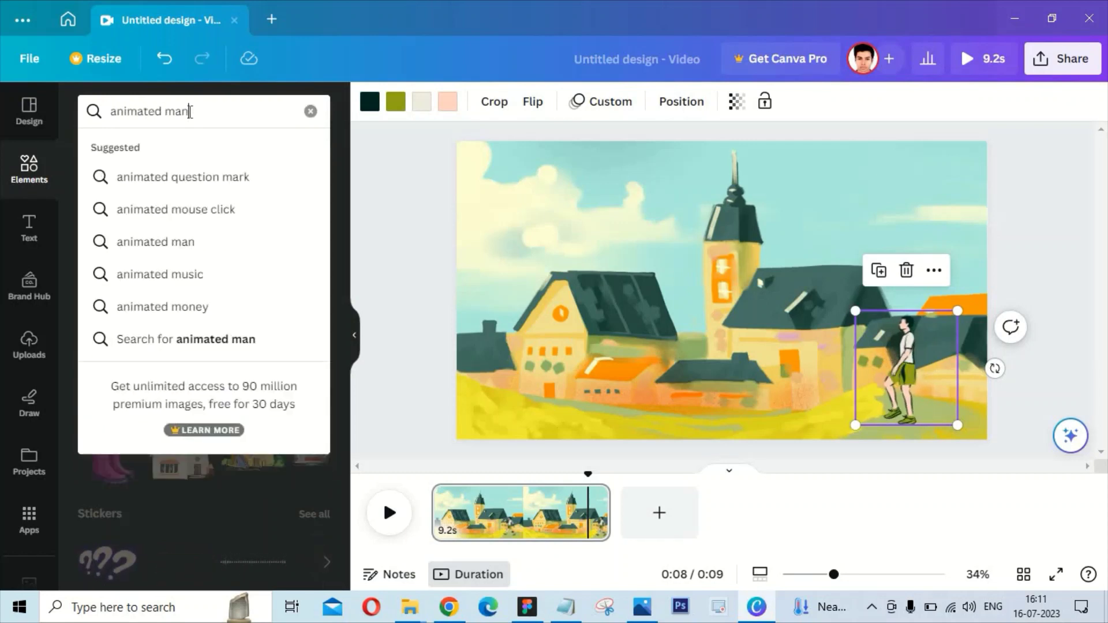
pyautogui.press('Return')
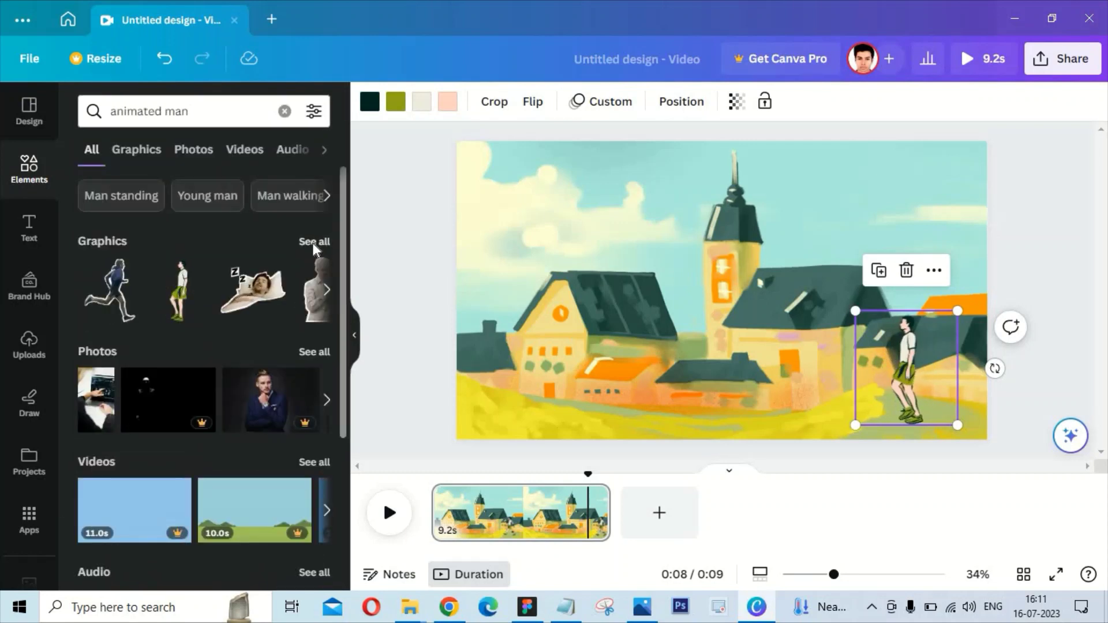
pyautogui.click(312, 243)
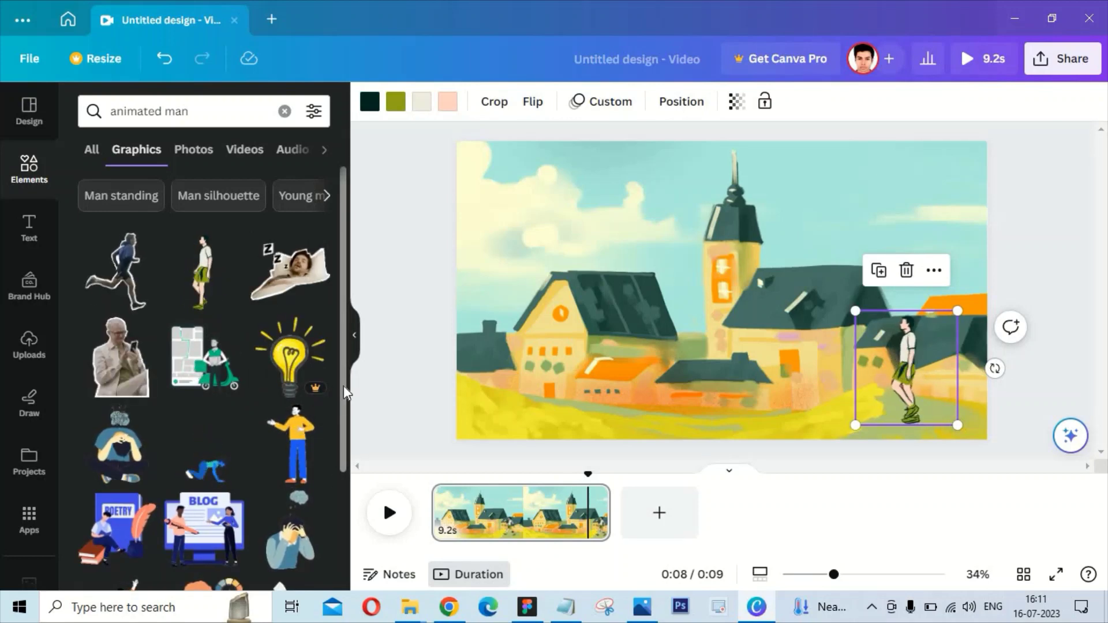
# Step: Try the animated man with a raised arm in front of the village houses, and delete him
pyautogui.scroll(-3, 344, 385)
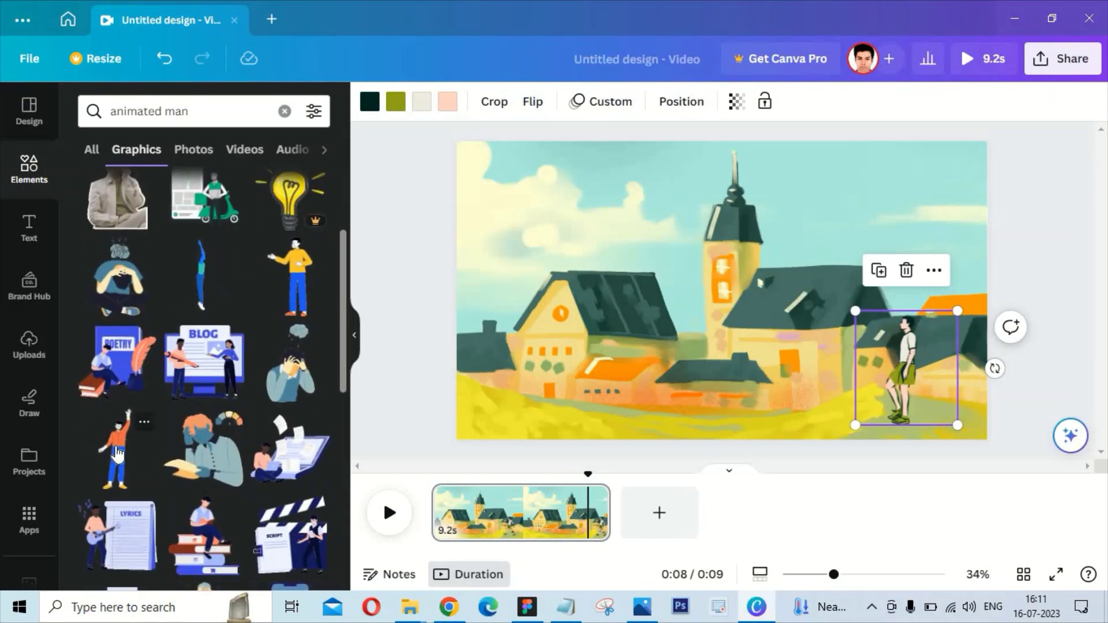
pyautogui.moveTo(117, 454); pyautogui.dragTo(644, 385)
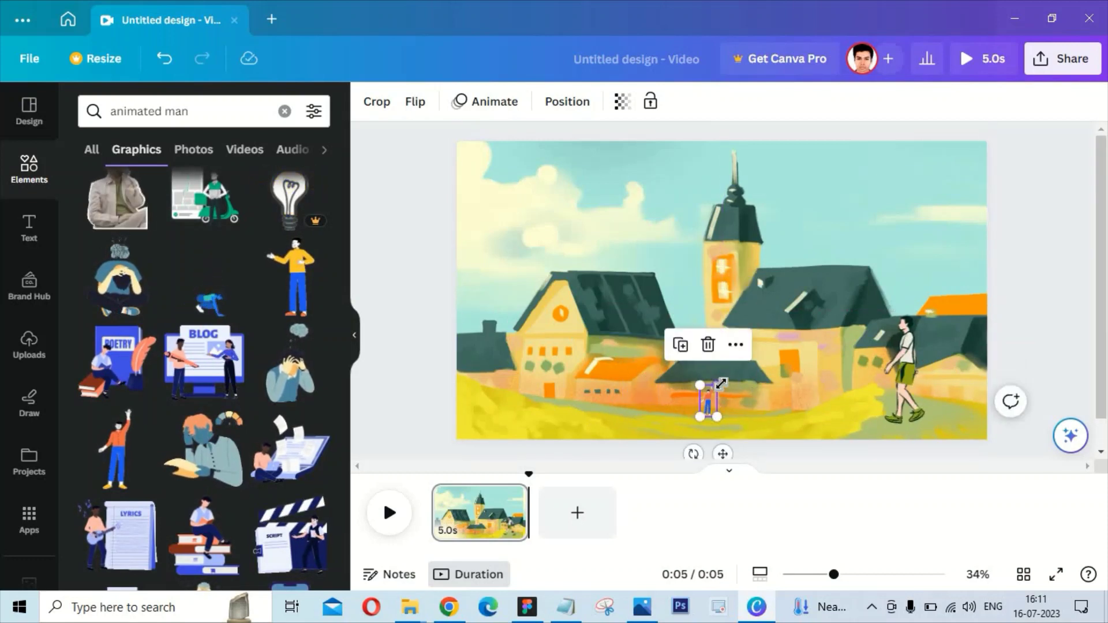
pyautogui.moveTo(720, 383); pyautogui.dragTo(739, 352)
pyautogui.press('Delete')
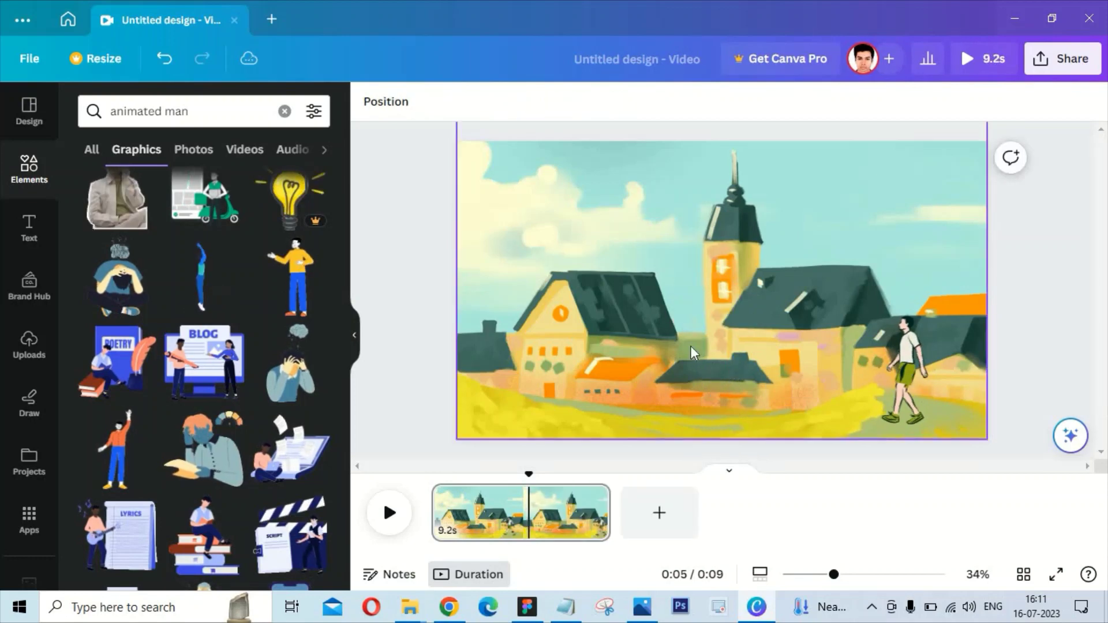
# Step: Refine the graphics search to "animated man walk"
pyautogui.scroll(-5, 333, 375)
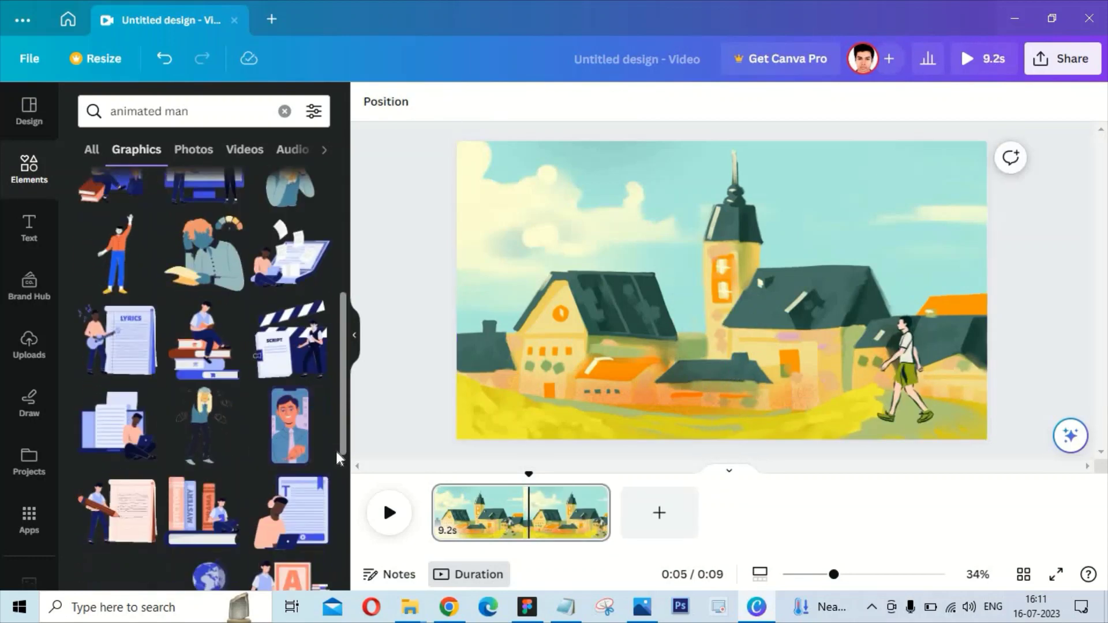
pyautogui.click(224, 112)
pyautogui.write('walk')
pyautogui.press('Return')
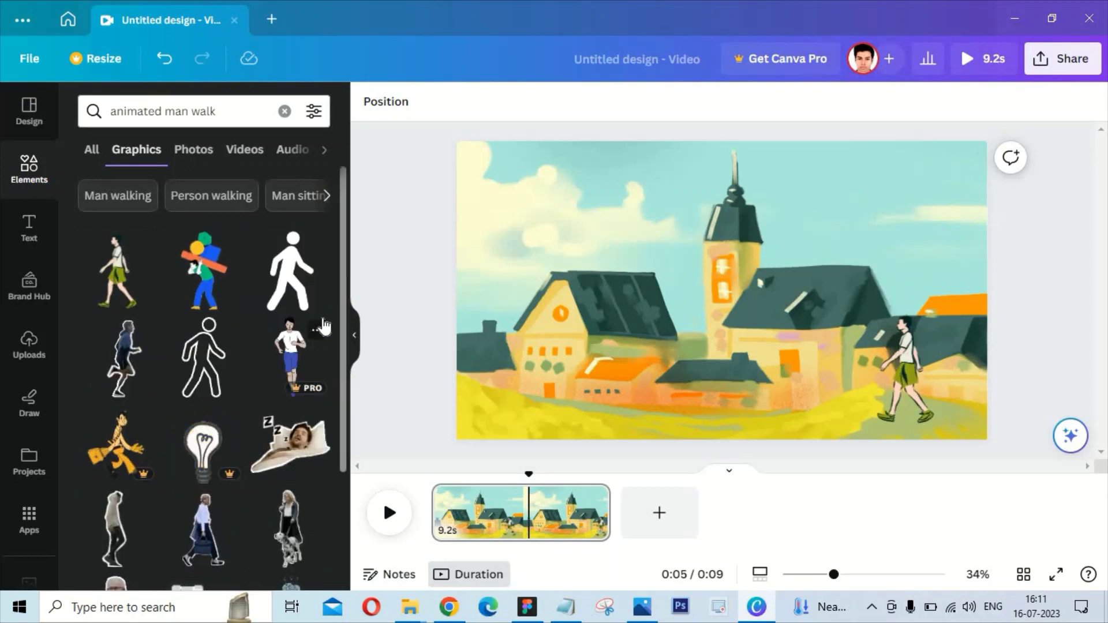
# Step: Look through the walking man graphics and change the graphics search to "animated animal walk"
pyautogui.moveTo(341, 333); pyautogui.dragTo(334, 576)
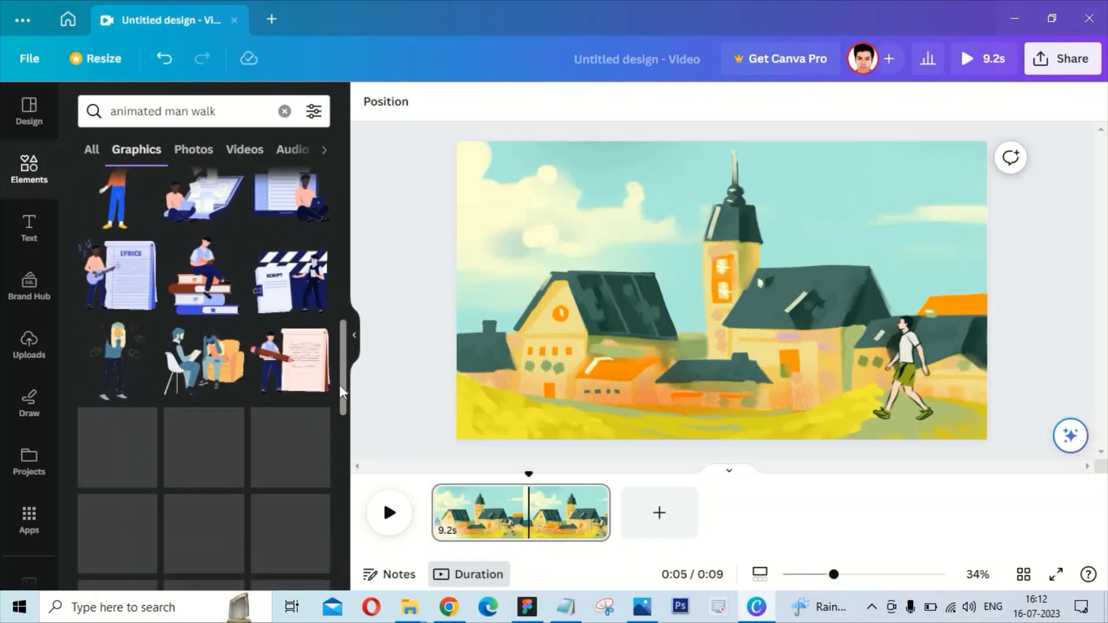
pyautogui.moveTo(344, 383); pyautogui.dragTo(226, 130)
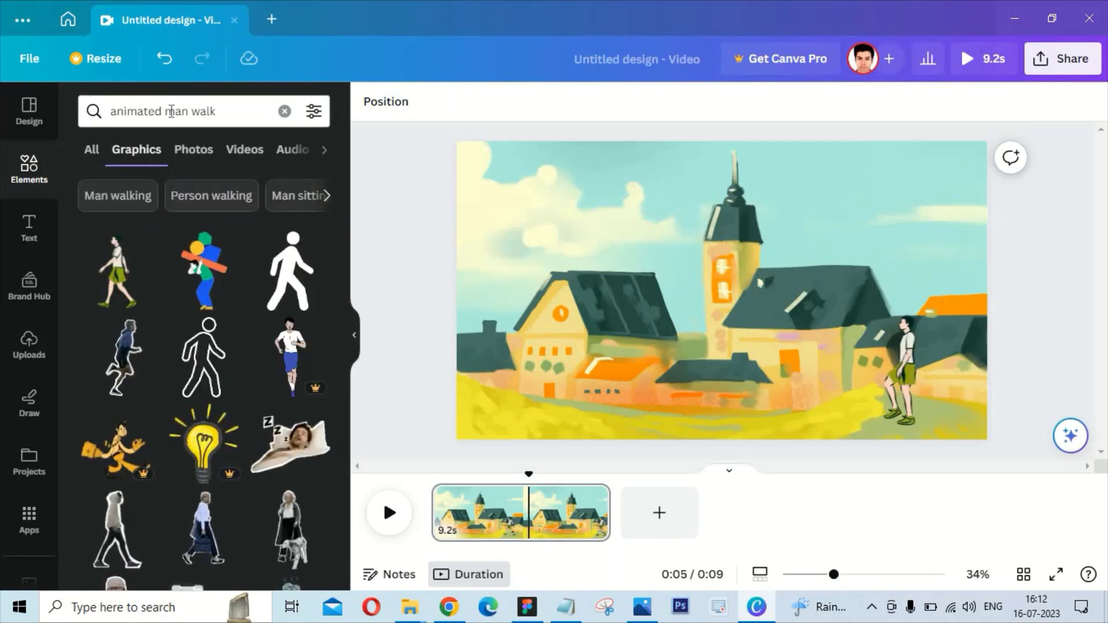
pyautogui.doubleClick(171, 111)
pyautogui.press('Return')
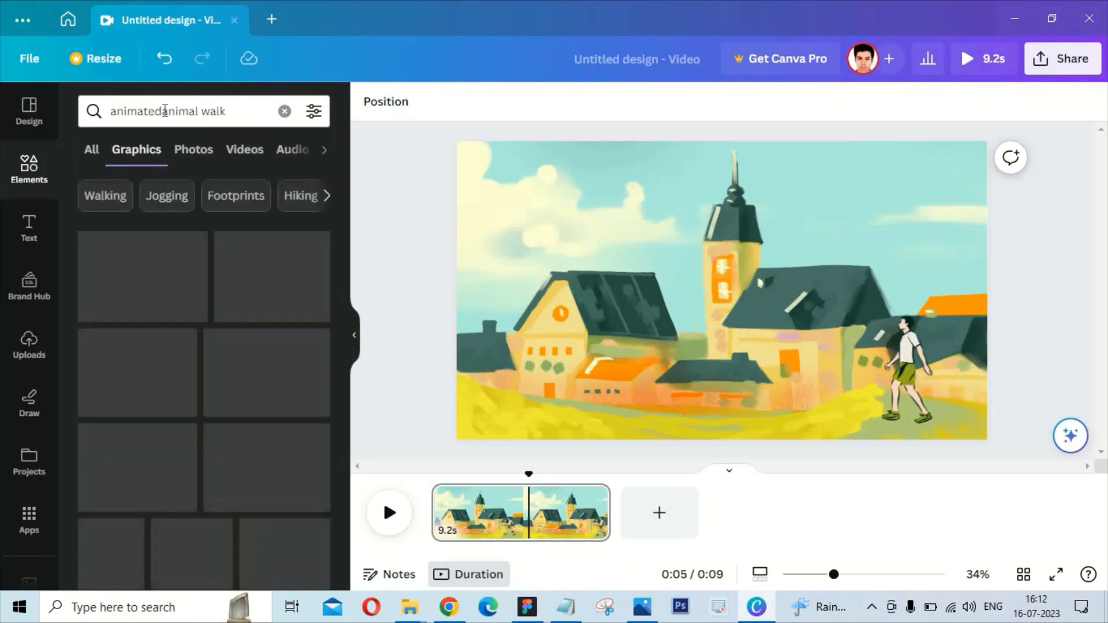
pyautogui.click(163, 112)
pyautogui.click(164, 112)
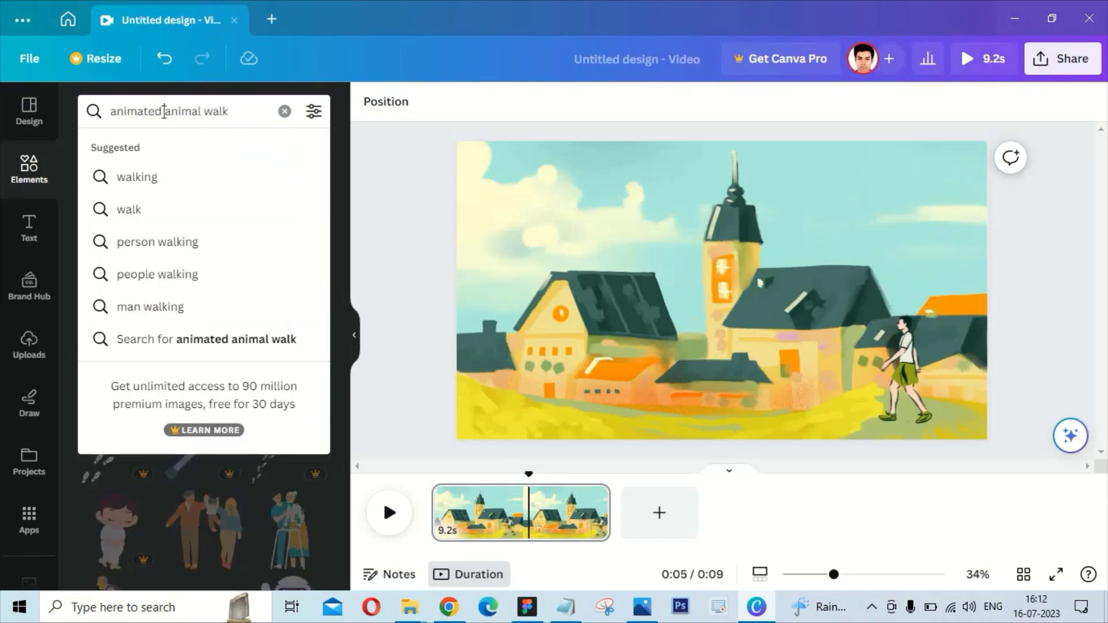
pyautogui.press('Return')
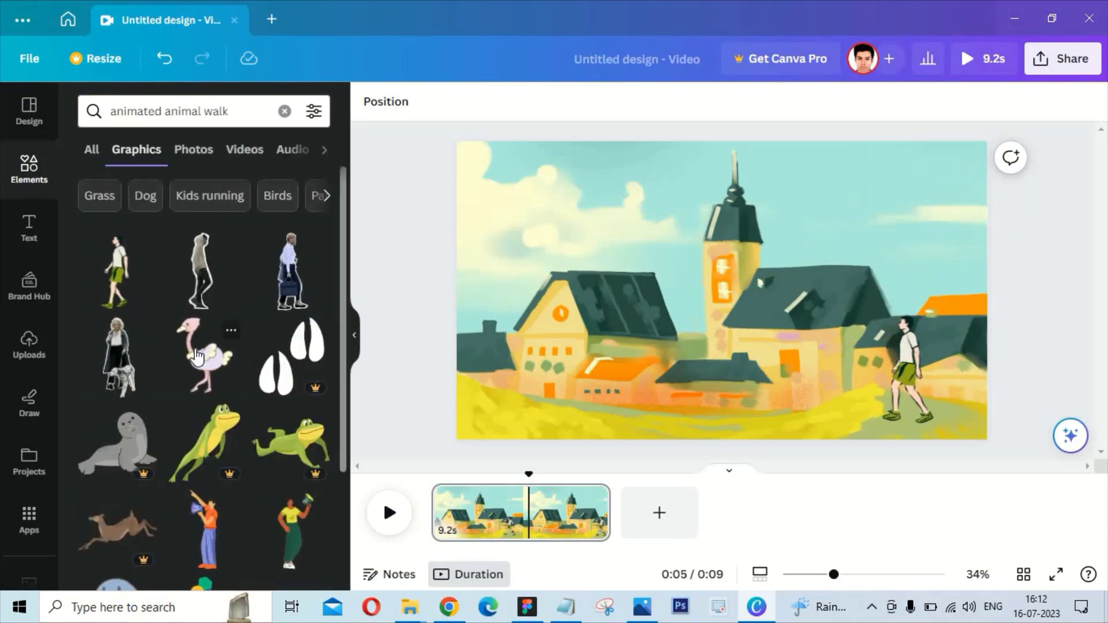
# Step: Add the blue penguin graphic, scale it down to a small figure and place it on the grass at the scene's lower left
pyautogui.scroll(-2, 343, 392)
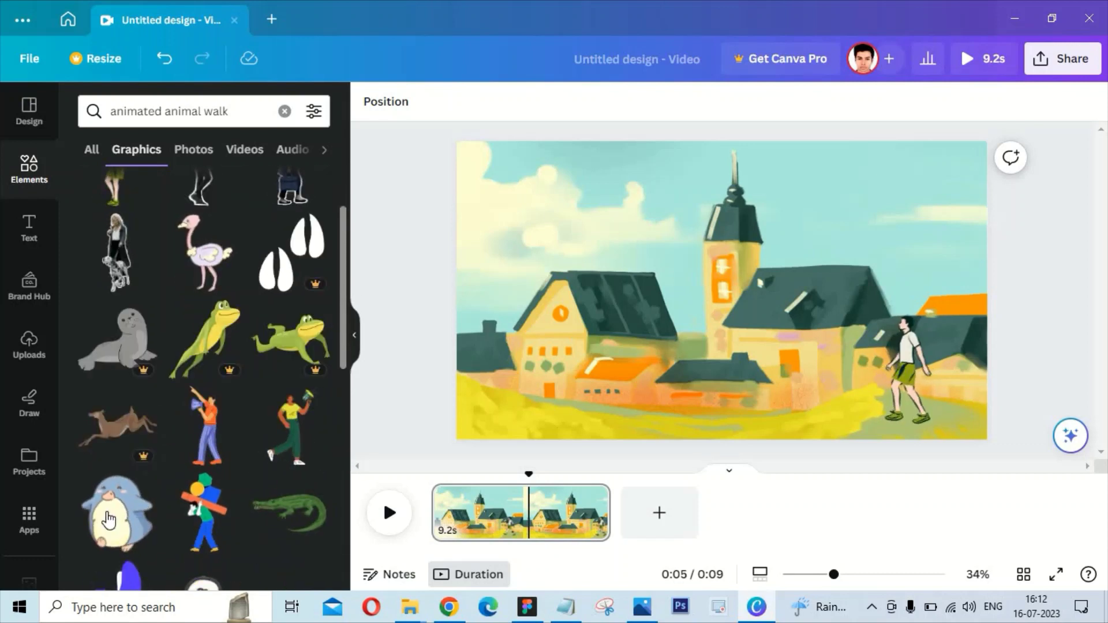
pyautogui.moveTo(108, 519); pyautogui.dragTo(514, 399)
pyautogui.moveTo(709, 354); pyautogui.dragTo(490, 404)
pyautogui.click(488, 398)
# Step: Create a custom animation moving the penguin along a short path on the grass, and preview the video
pyautogui.click(478, 106)
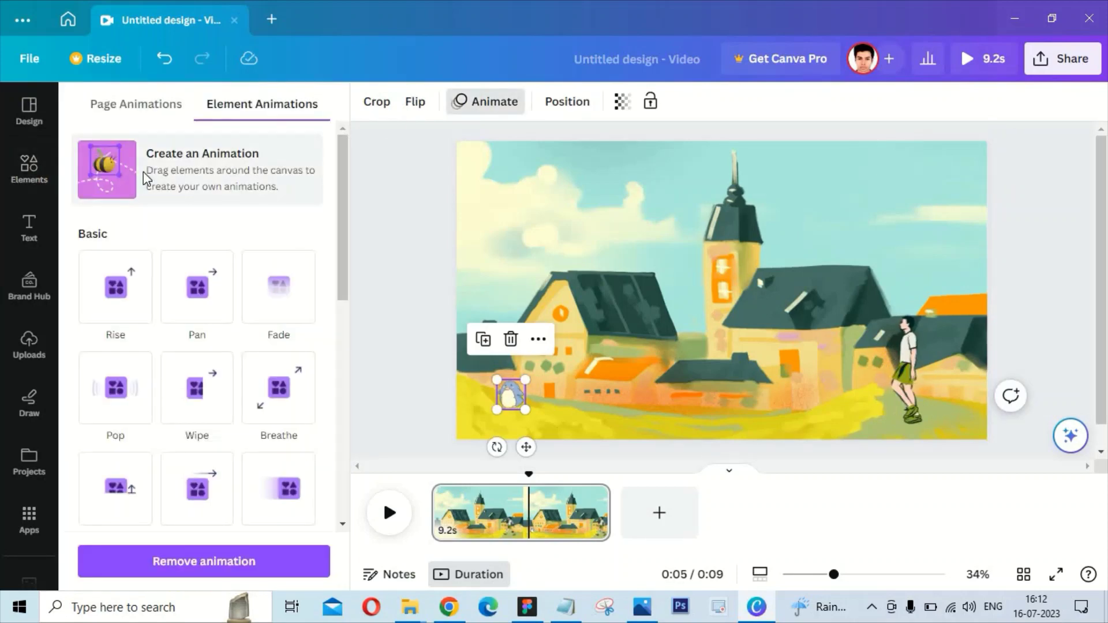
pyautogui.click(121, 173)
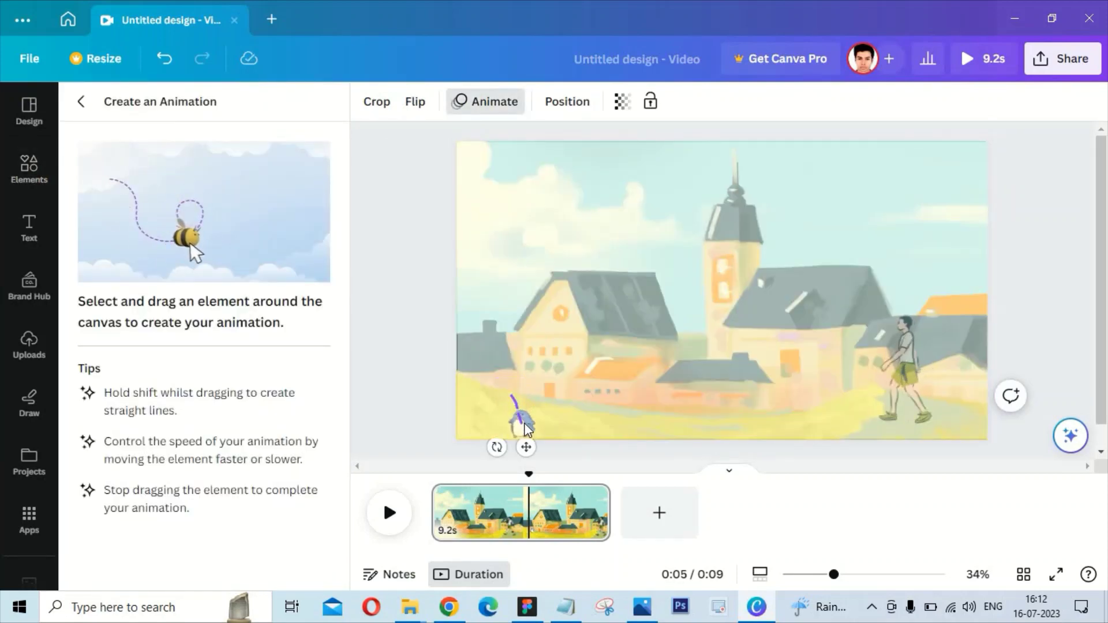
pyautogui.moveTo(486, 443); pyautogui.dragTo(487, 407)
pyautogui.click(277, 492)
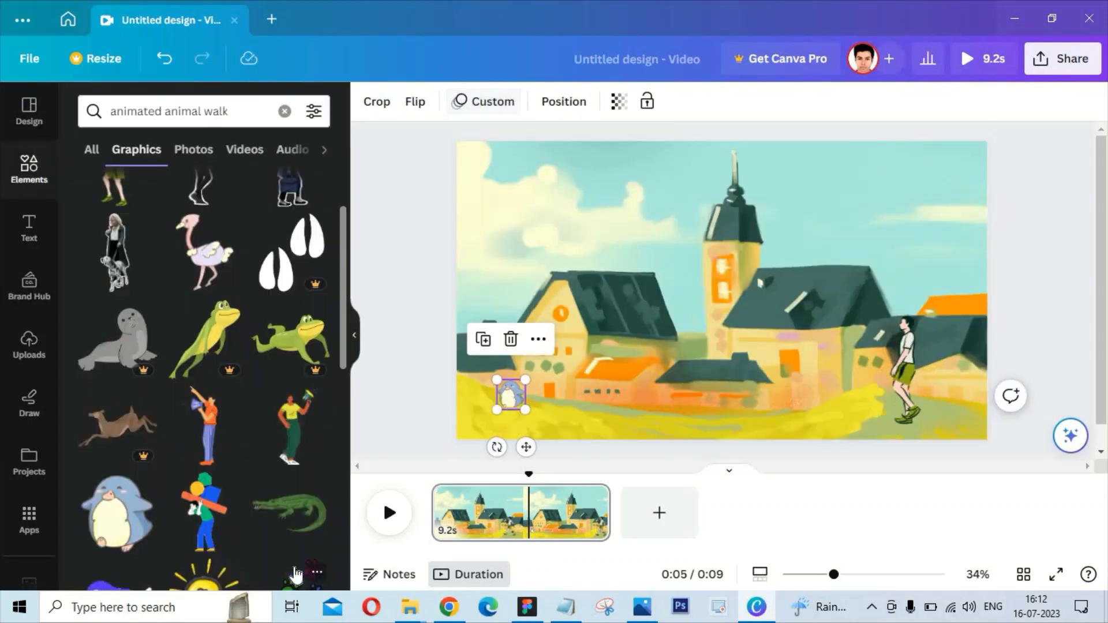
pyautogui.click(387, 512)
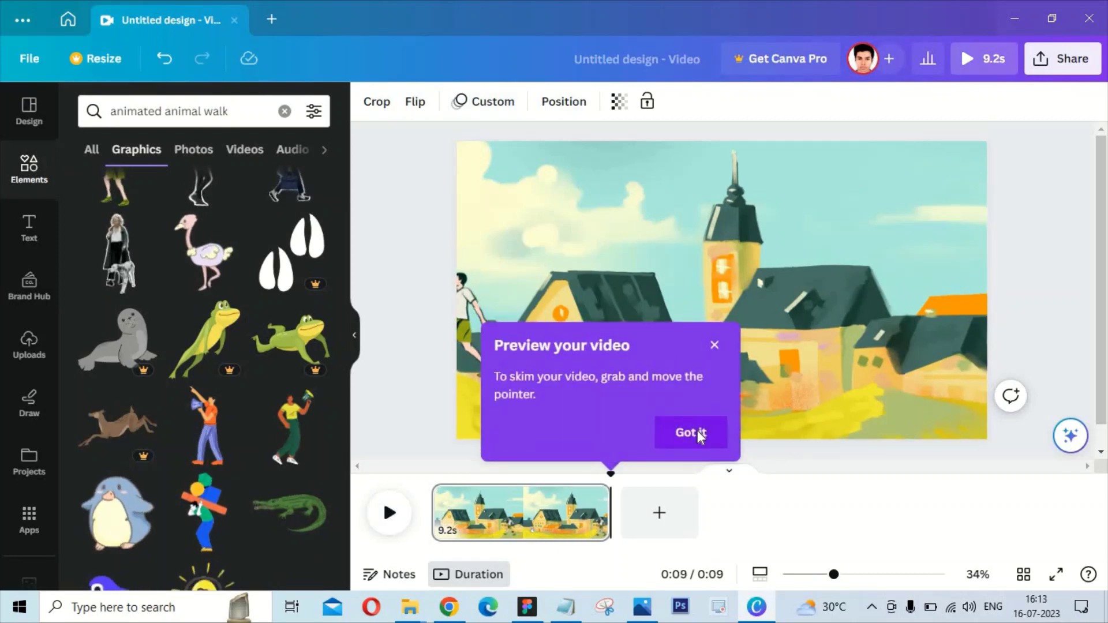
pyautogui.click(691, 433)
pyautogui.click(388, 513)
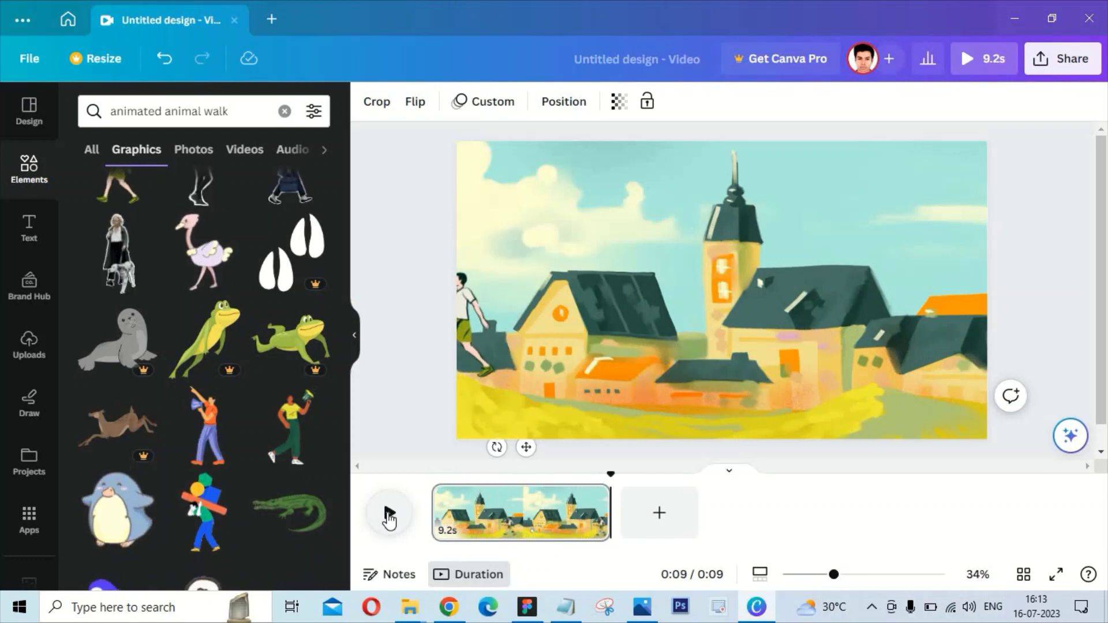
# Step: Change the graphics search to "animated bird walk"
pyautogui.doubleClick(166, 111)
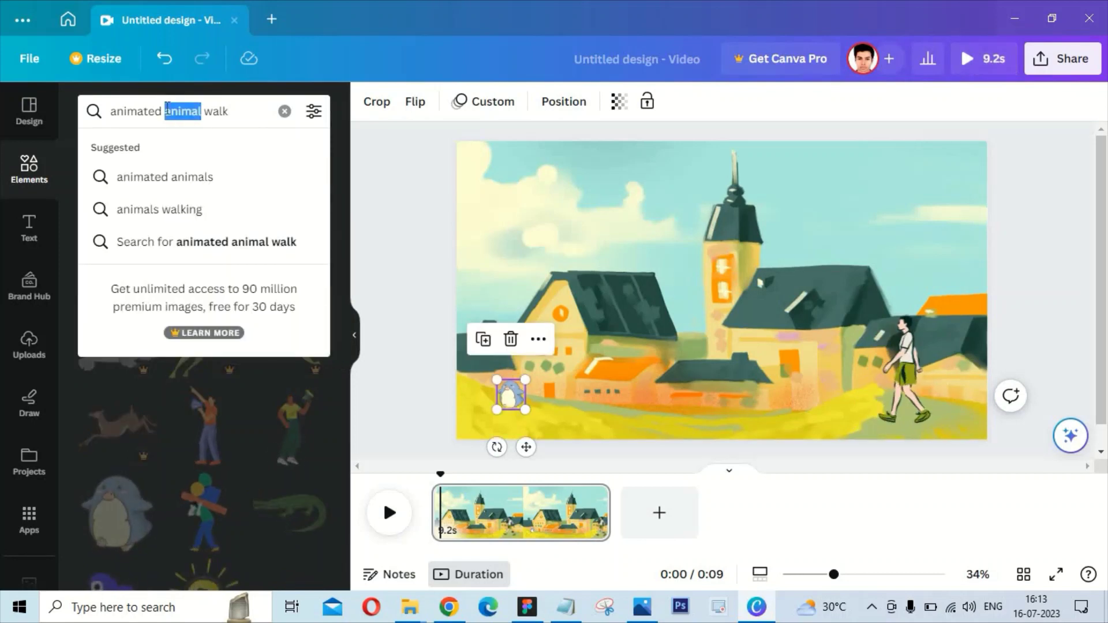
pyautogui.write('bird')
pyautogui.press('Return')
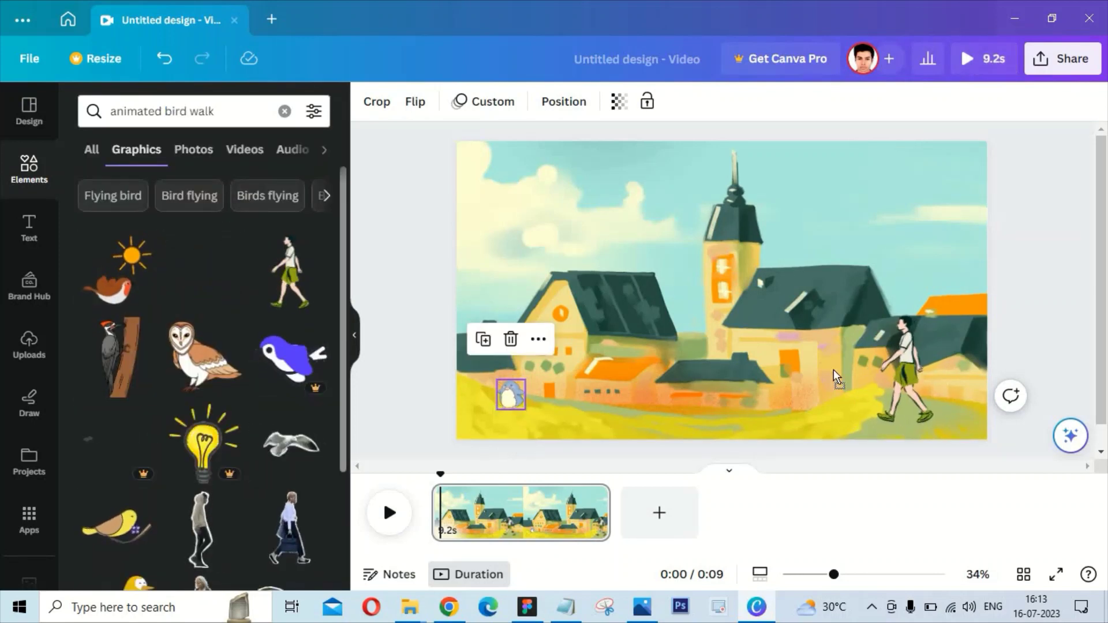
# Step: Try the peacock at the lower right of the village scene, and delete it
pyautogui.moveTo(833, 370); pyautogui.dragTo(852, 388)
pyautogui.moveTo(1051, 328); pyautogui.dragTo(873, 449)
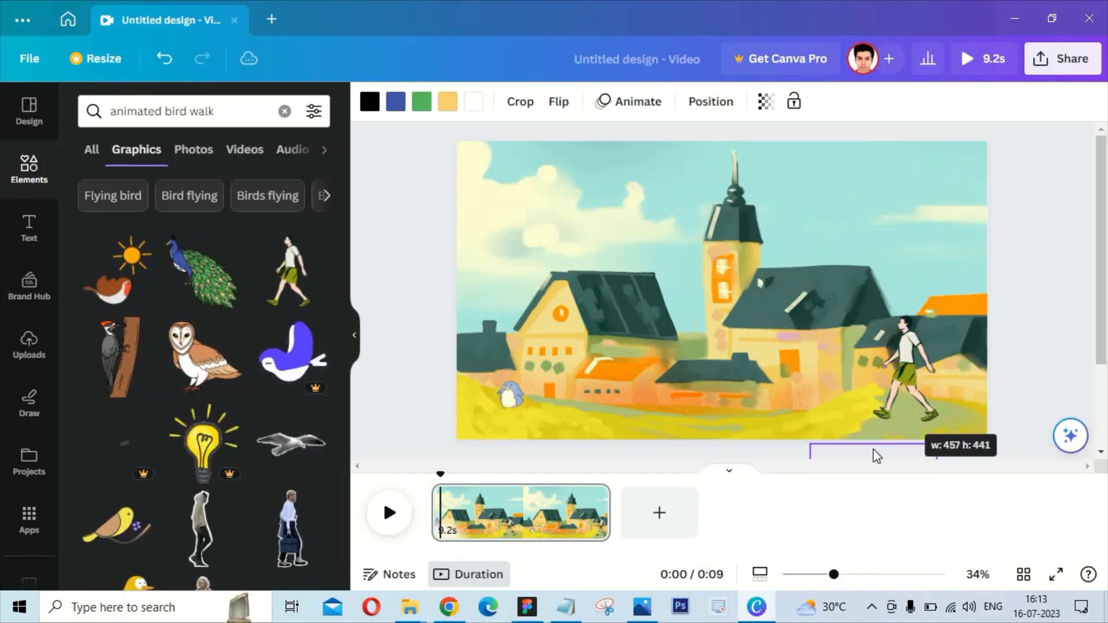
pyautogui.press('Delete')
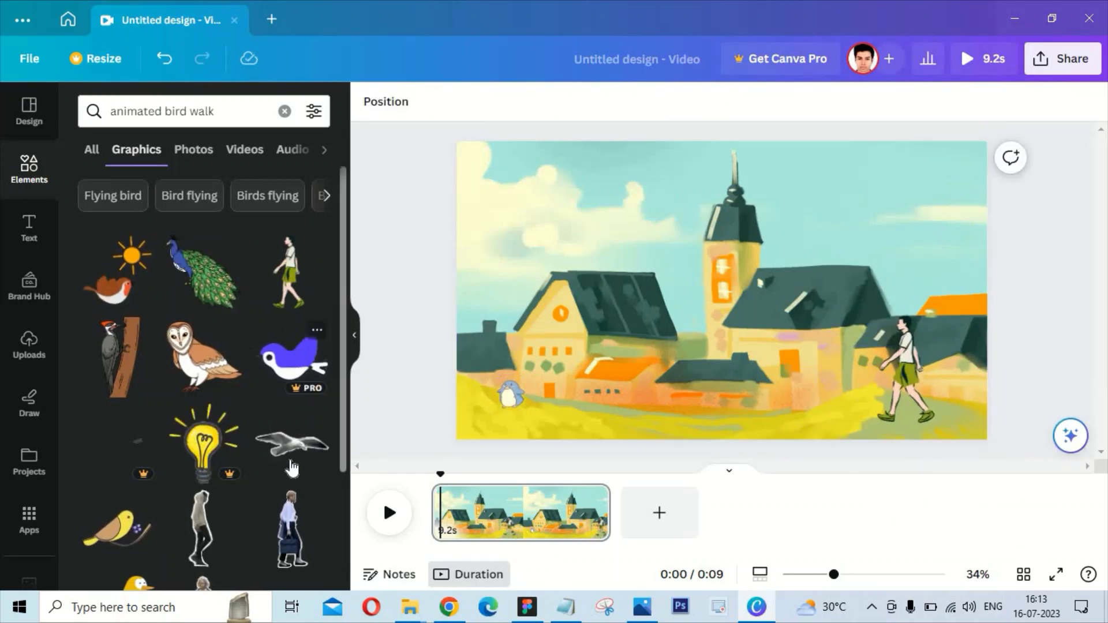
# Step: Add the man with the megaphone, scale him down and place him directly in front of the walking man
pyautogui.scroll(-1, 275, 498)
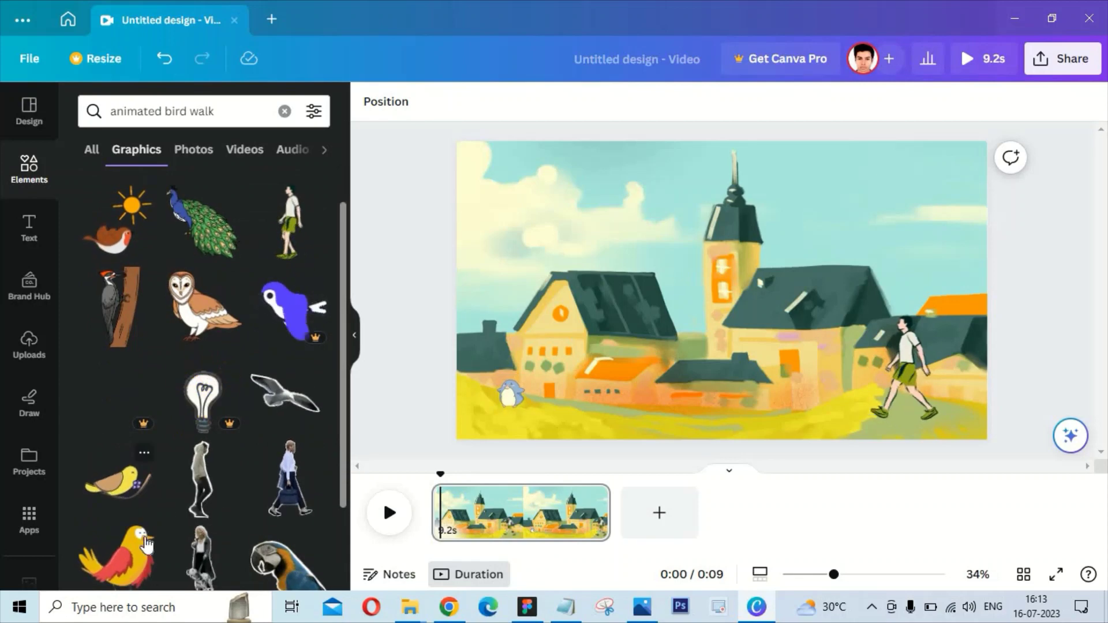
pyautogui.scroll(-7, 340, 522)
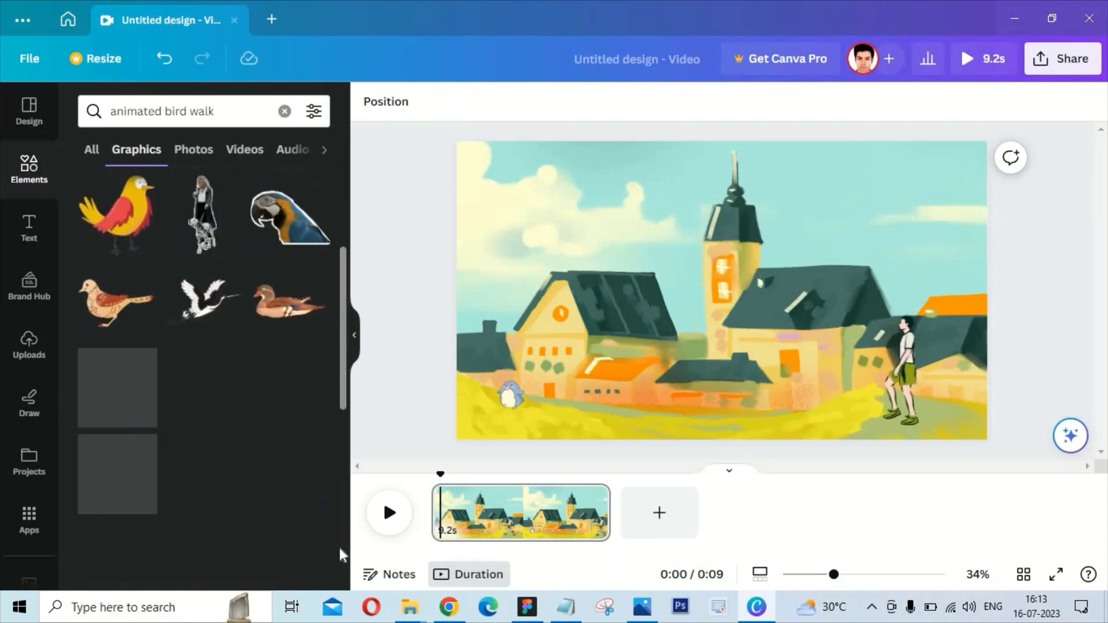
pyautogui.click(727, 342)
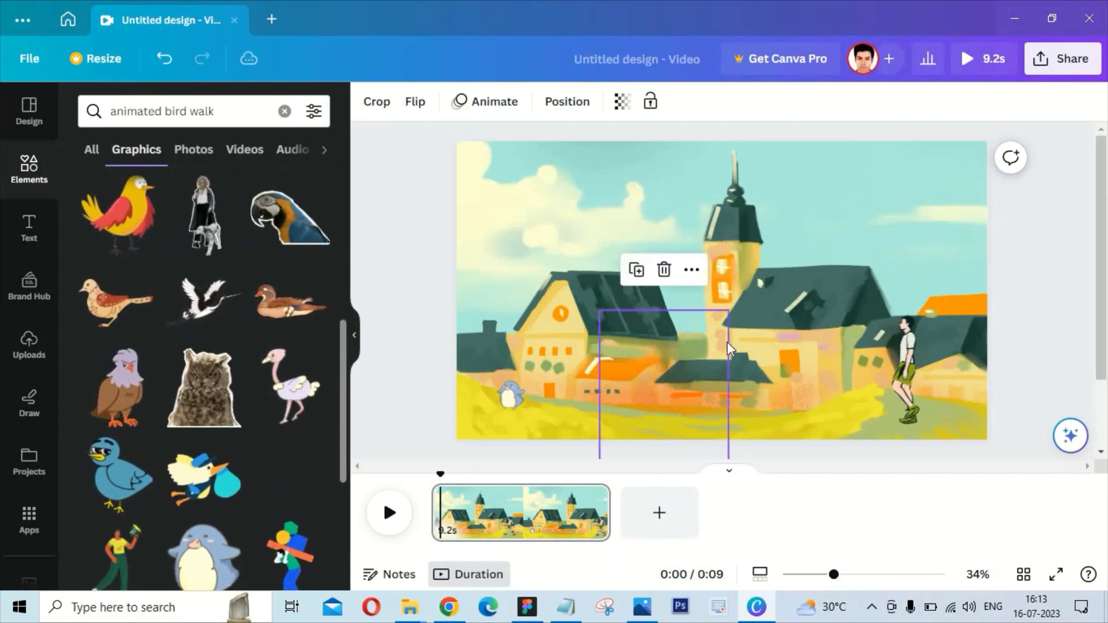
pyautogui.moveTo(728, 311); pyautogui.dragTo(670, 410)
pyautogui.moveTo(643, 430); pyautogui.dragTo(846, 314)
# Step: Duplicate the walking man into a group of four following the man with the megaphone
pyautogui.click(902, 379)
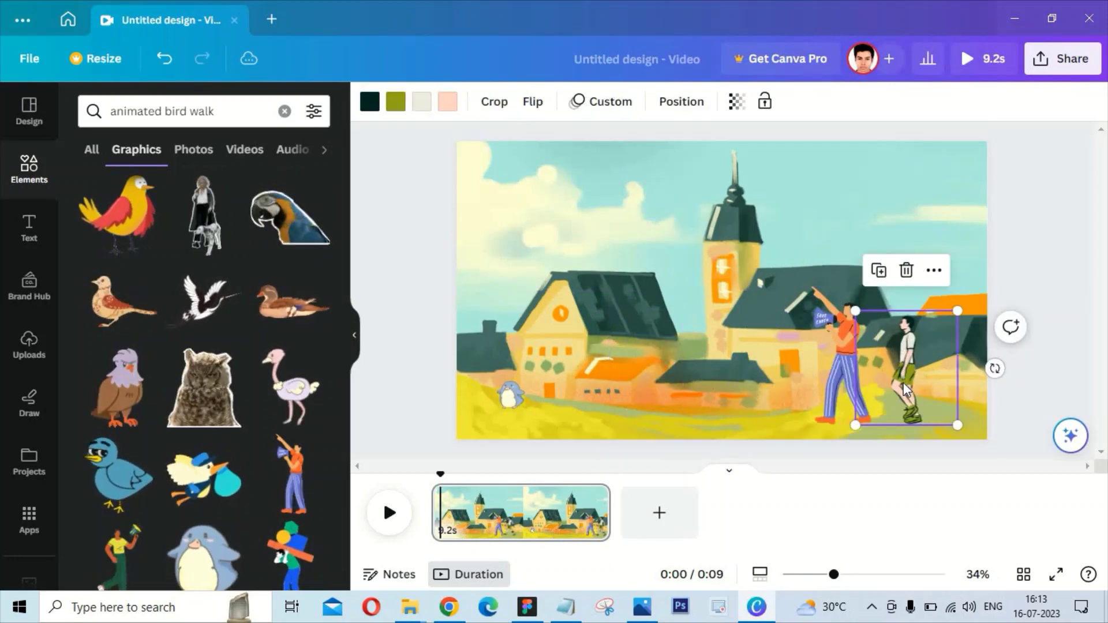
pyautogui.keyDown('alt'); pyautogui.moveTo(903, 386); pyautogui.dragTo(1009, 354); pyautogui.keyUp('alt')
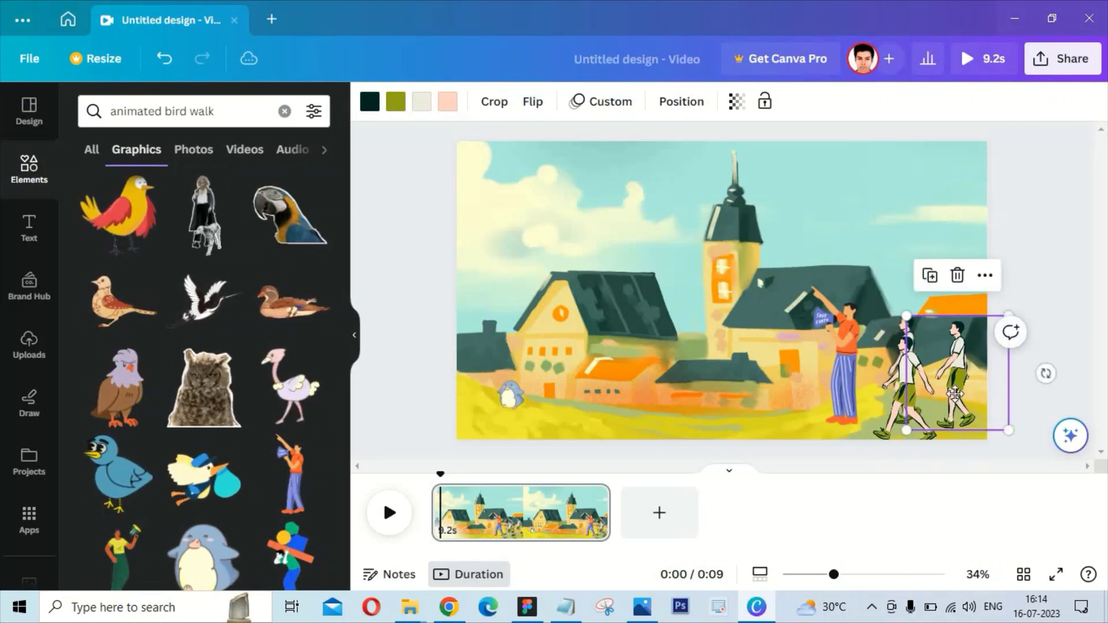
# Step: Create a custom animation moving the megaphone man from the right side of the scene to its left edge, and preview the video
pyautogui.moveTo(839, 364); pyautogui.dragTo(455, 310)
pyautogui.click(488, 101)
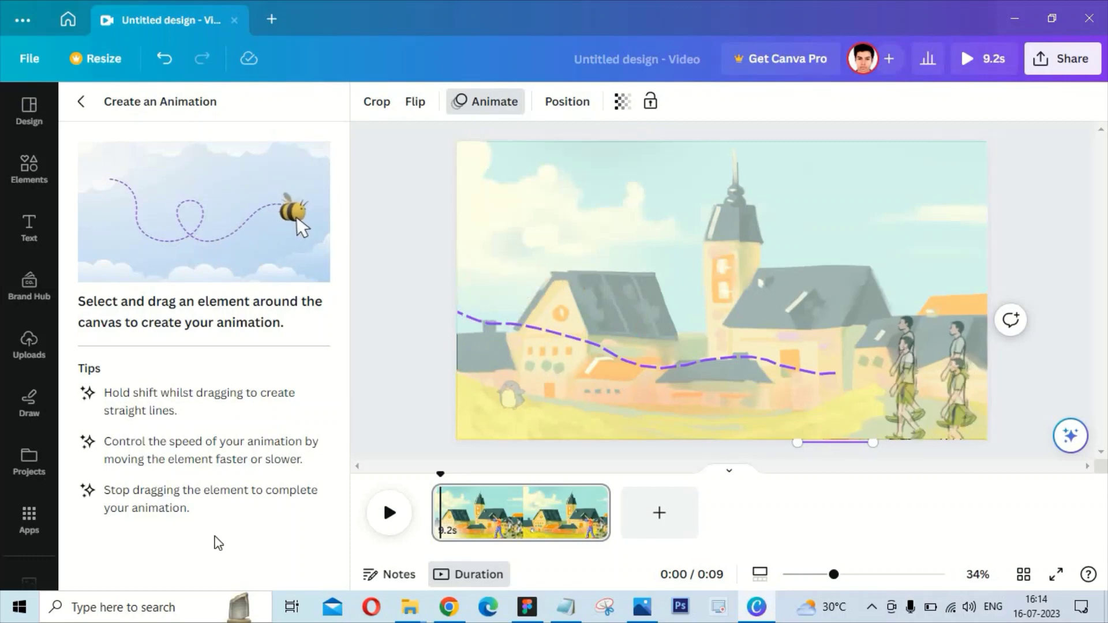
pyautogui.click(280, 563)
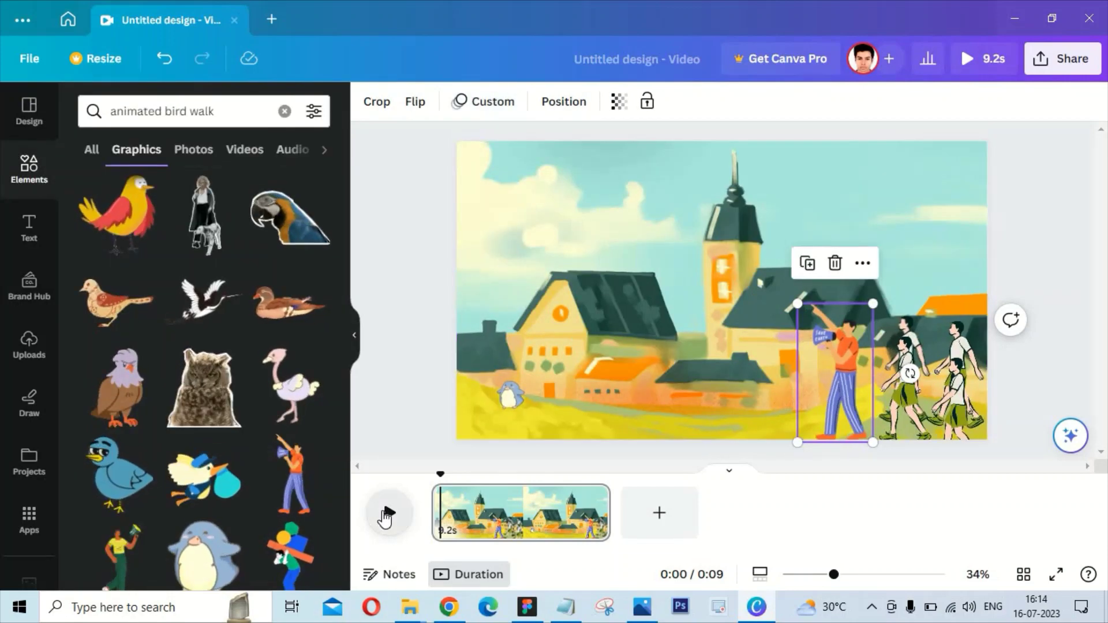
pyautogui.click(388, 513)
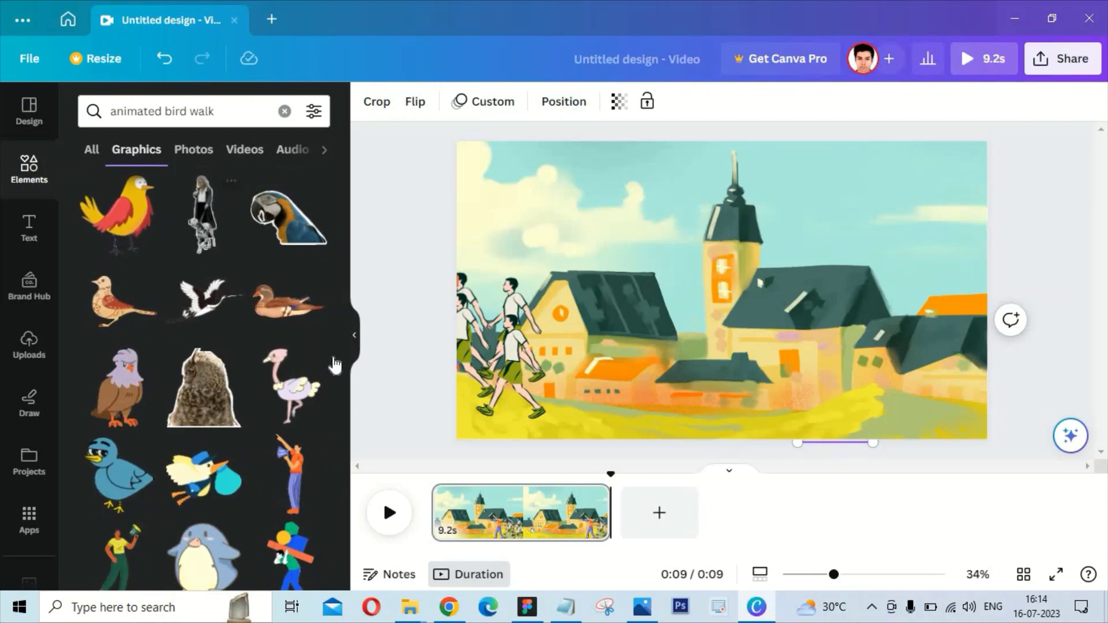
# Step: Change the graphics search to "animated cow walk"
pyautogui.moveTo(345, 364); pyautogui.dragTo(345, 278)
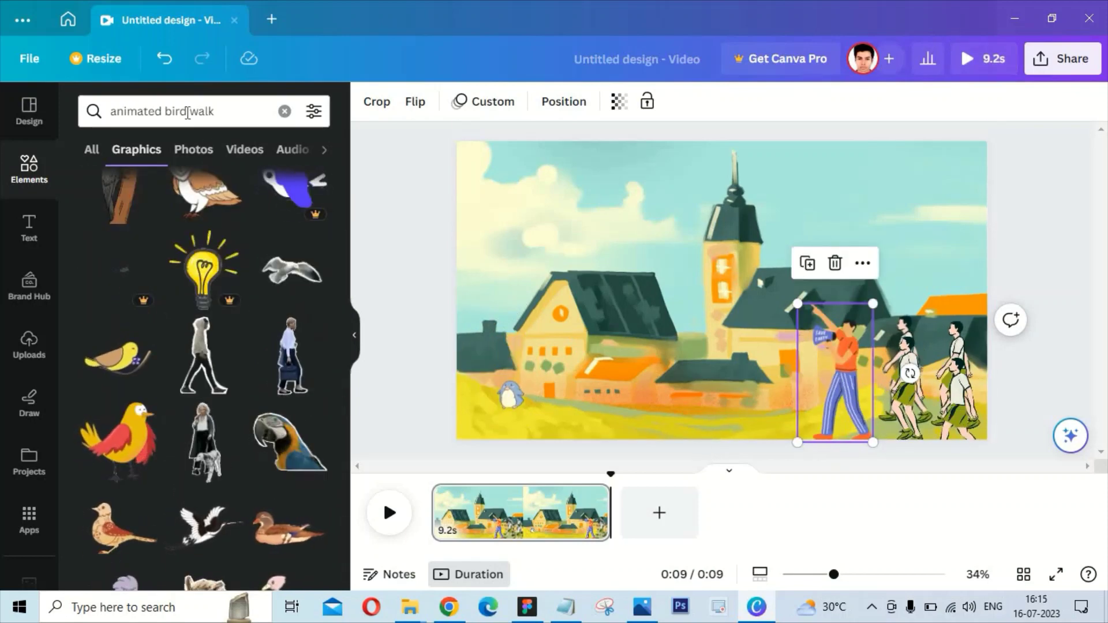
pyautogui.doubleClick(166, 110)
pyautogui.write('cow')
pyautogui.press('Return')
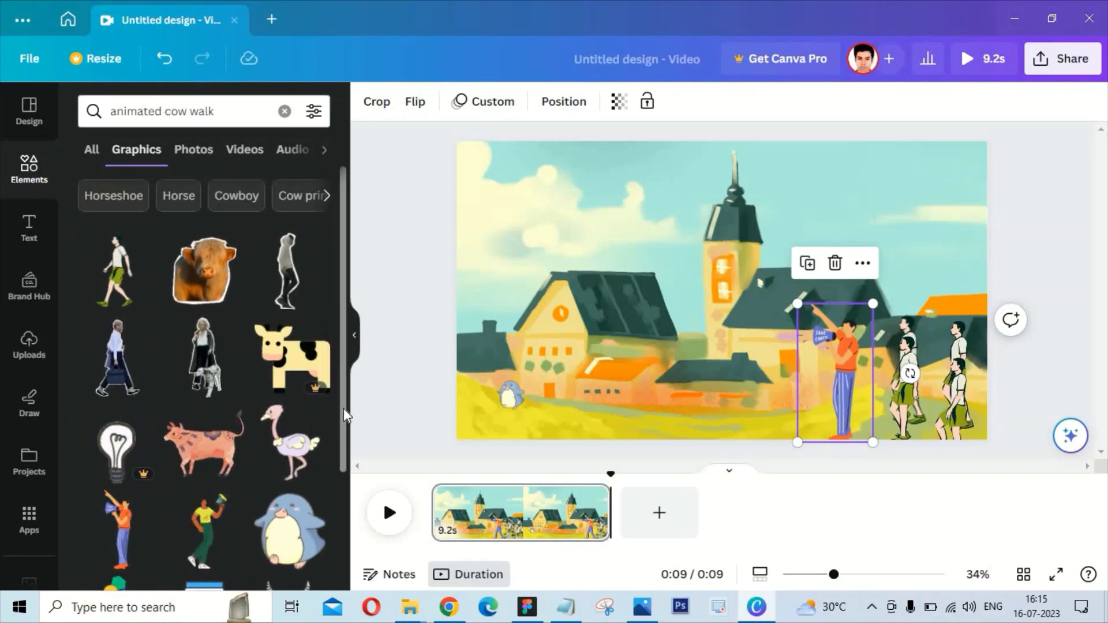
# Step: Add the red car graphic, scale it down and place it on the grass in front of the megaphone man
pyautogui.scroll(-6, 342, 347)
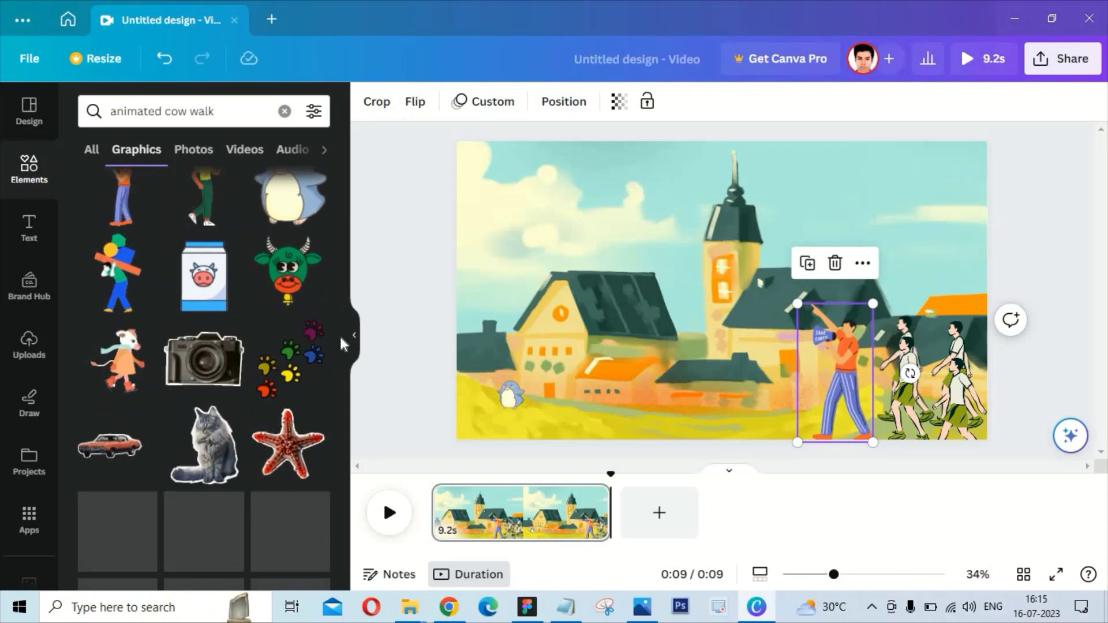
pyautogui.scroll(1, 345, 321)
pyautogui.scroll(-1, 346, 323)
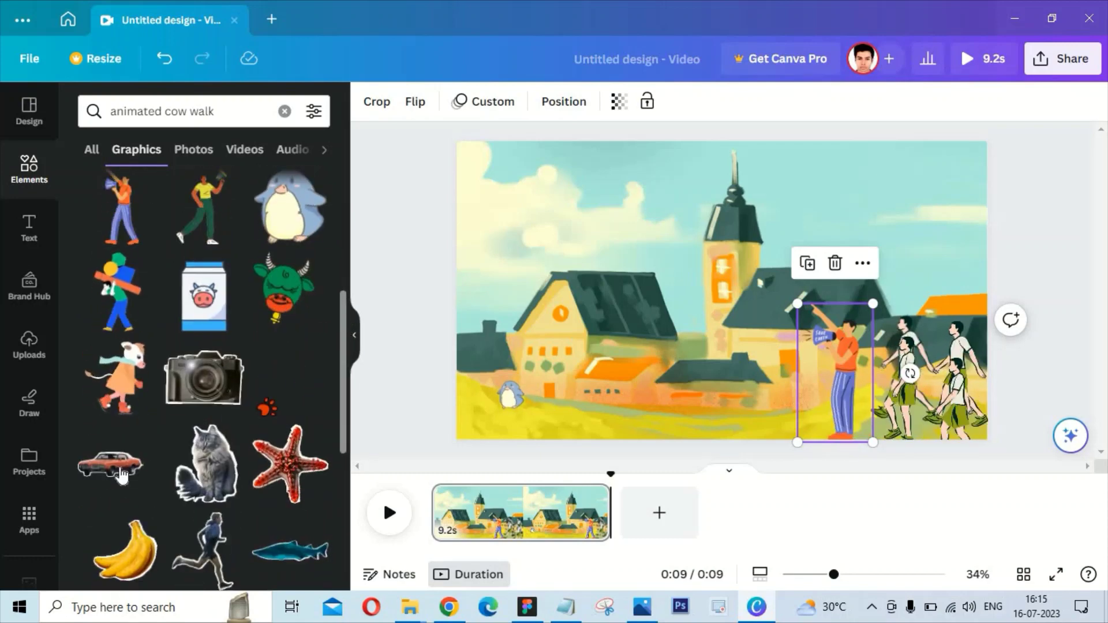
pyautogui.click(110, 464)
pyautogui.moveTo(953, 216); pyautogui.dragTo(578, 385)
pyautogui.moveTo(514, 355); pyautogui.dragTo(800, 388)
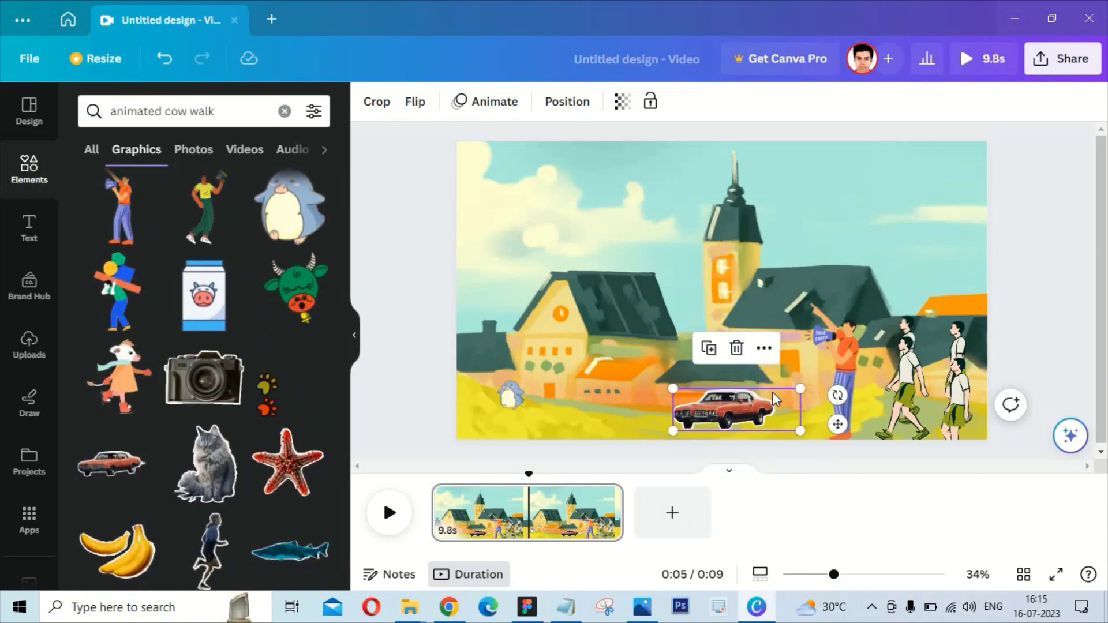
# Step: Try a custom animation path for the red car, and delete both the path and the car
pyautogui.click(485, 102)
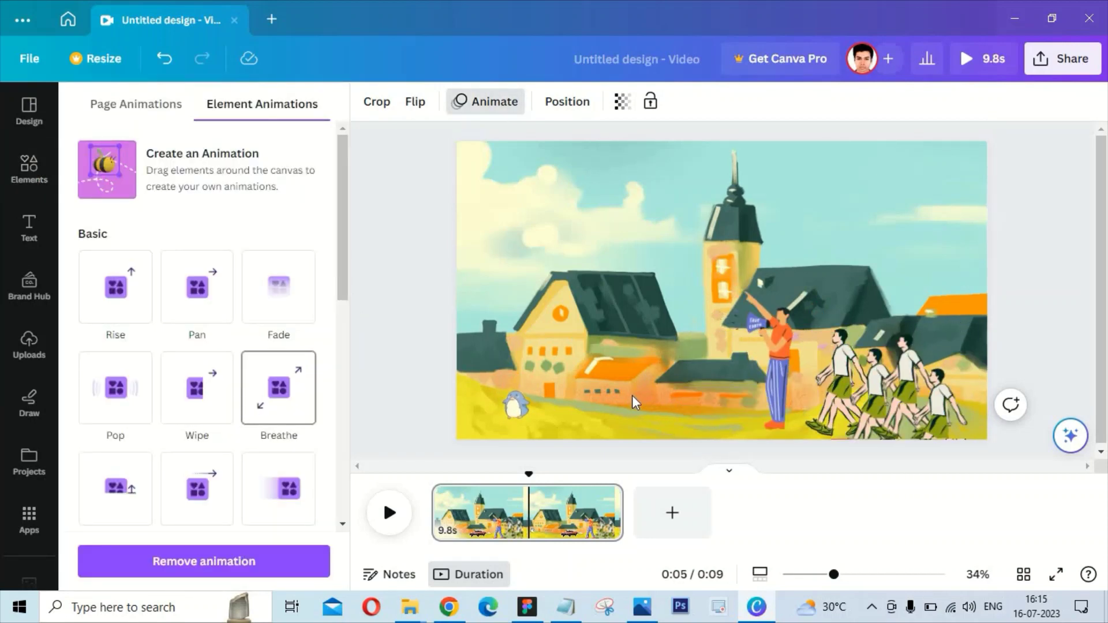
pyautogui.click(192, 194)
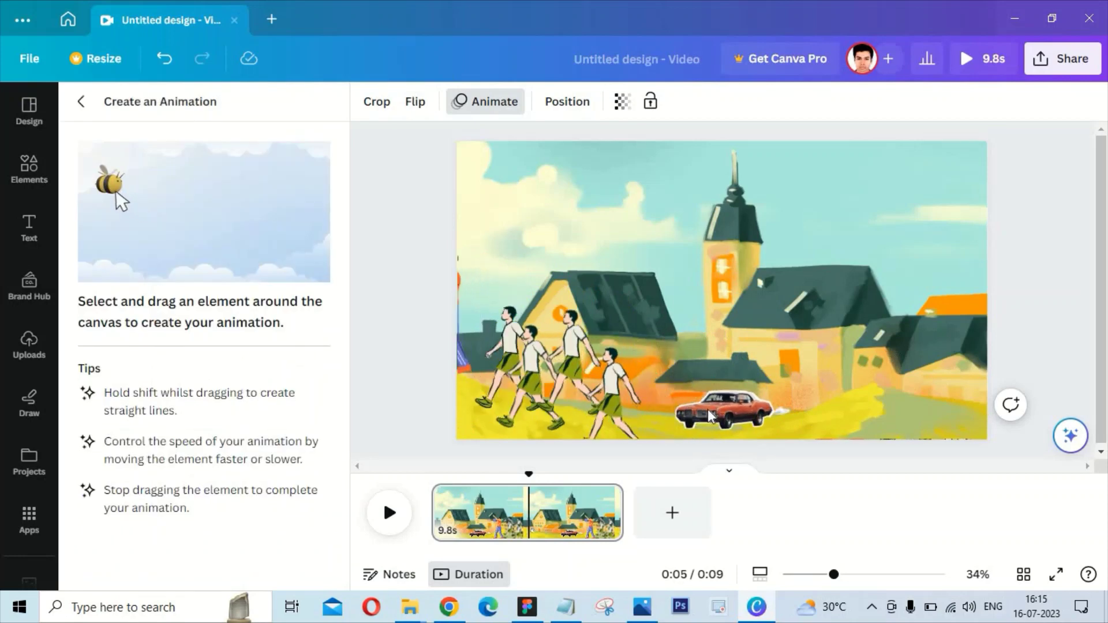
pyautogui.moveTo(659, 418)
pyautogui.mouseDown()
pyautogui.moveTo(616, 417)
pyautogui.moveTo(649, 433)
pyautogui.moveTo(676, 417)
pyautogui.mouseUp()
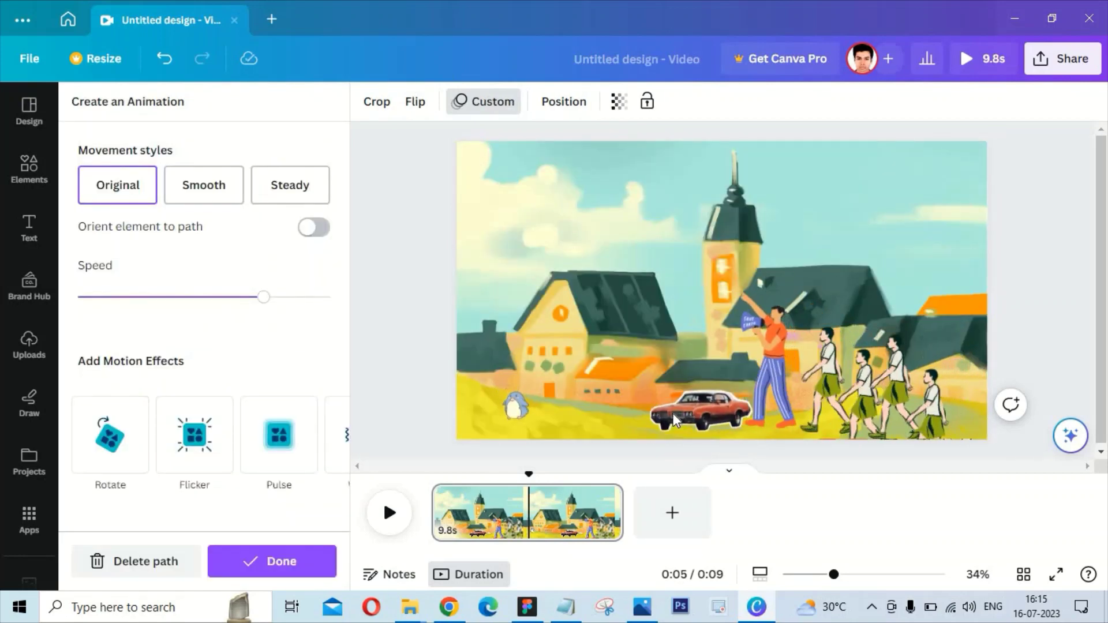
pyautogui.click(170, 562)
pyautogui.press('Delete')
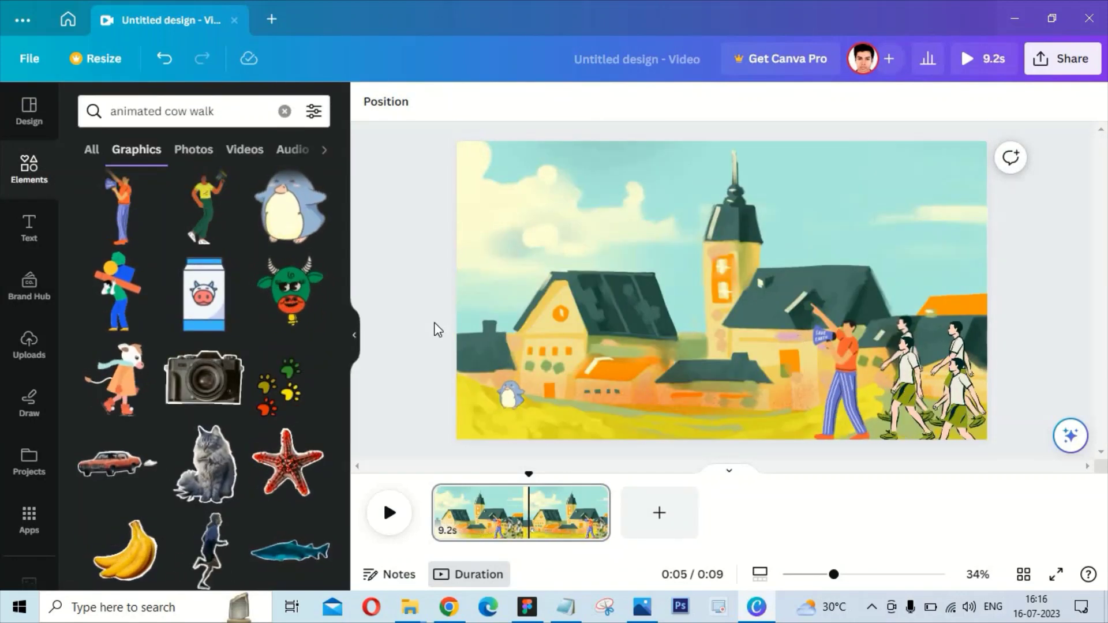
# Step: Change the graphics search to "animated birdwalk" and look through the matching graphics
pyautogui.doubleClick(166, 112)
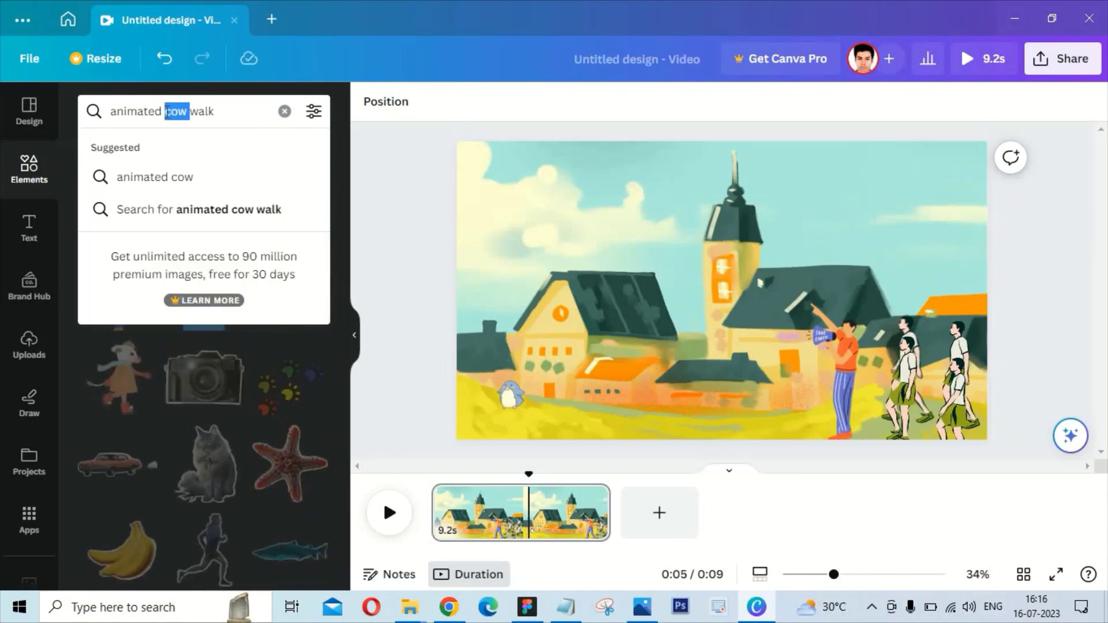
pyautogui.write('bird')
pyautogui.press('Return')
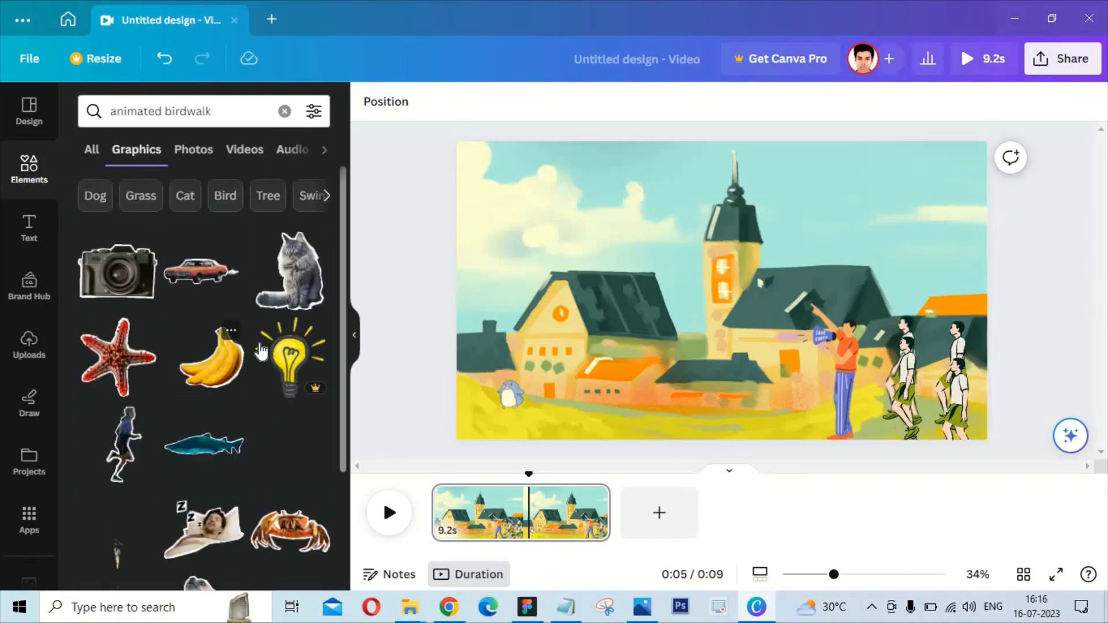
pyautogui.scroll(-6, 341, 466)
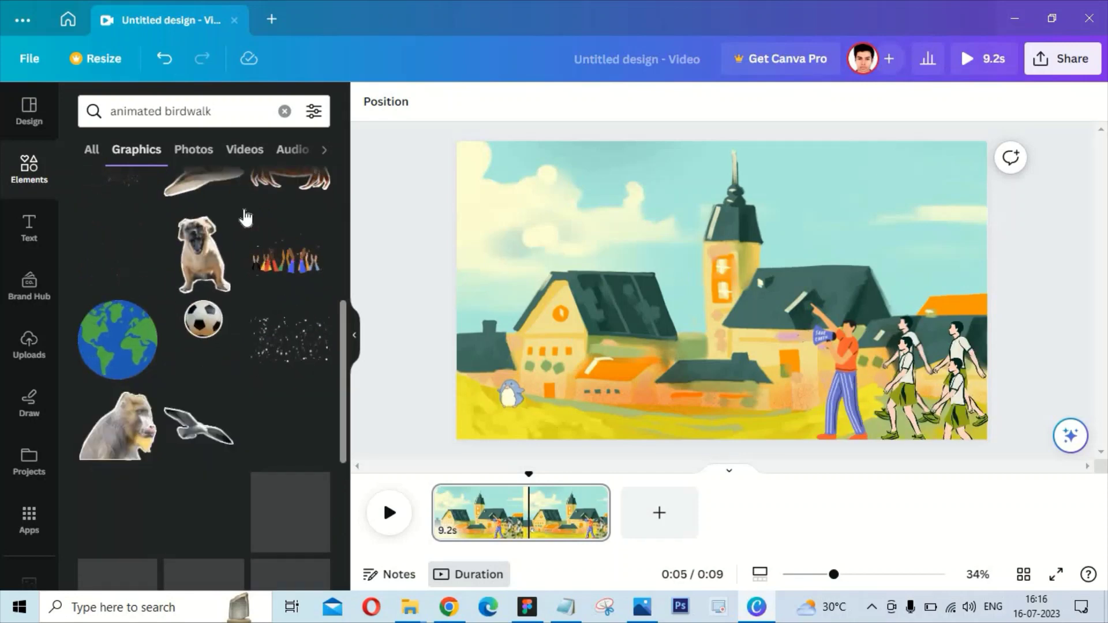
# Step: Change the graphics search to "animated bird", try the robin-with-sun graphic in the sky and delete it
pyautogui.moveTo(192, 111); pyautogui.dragTo(222, 111)
pyautogui.press('BackSpace')
pyautogui.press('Return')
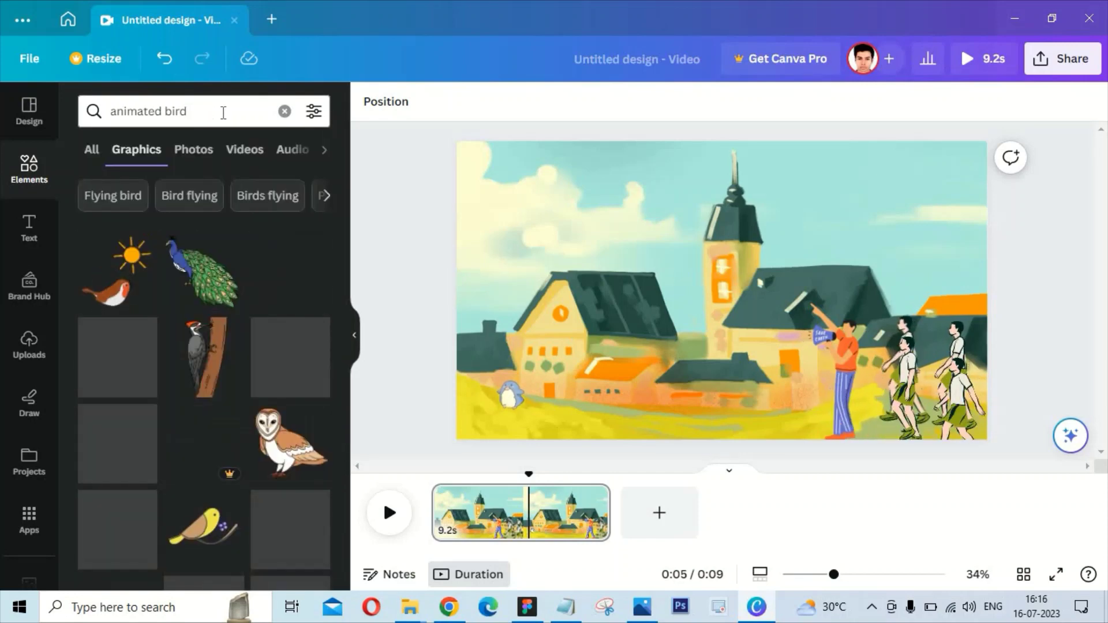
pyautogui.moveTo(97, 245); pyautogui.dragTo(629, 231)
pyautogui.press('Delete')
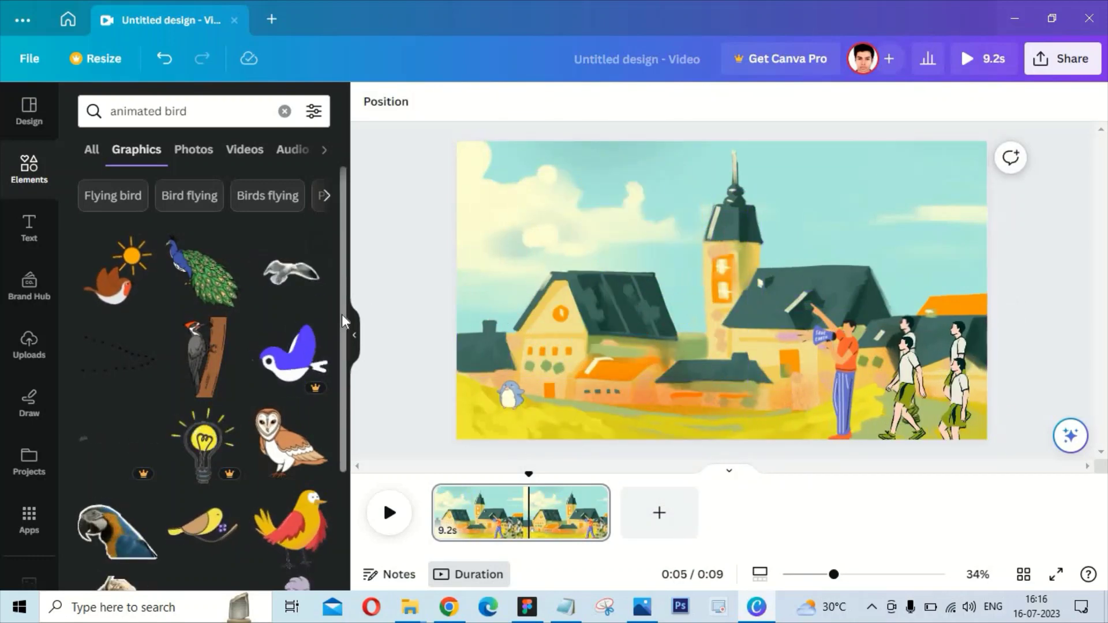
# Step: Look through the animated bird graphics and switch to the related search "Bird flying"
pyautogui.scroll(-8, 345, 354)
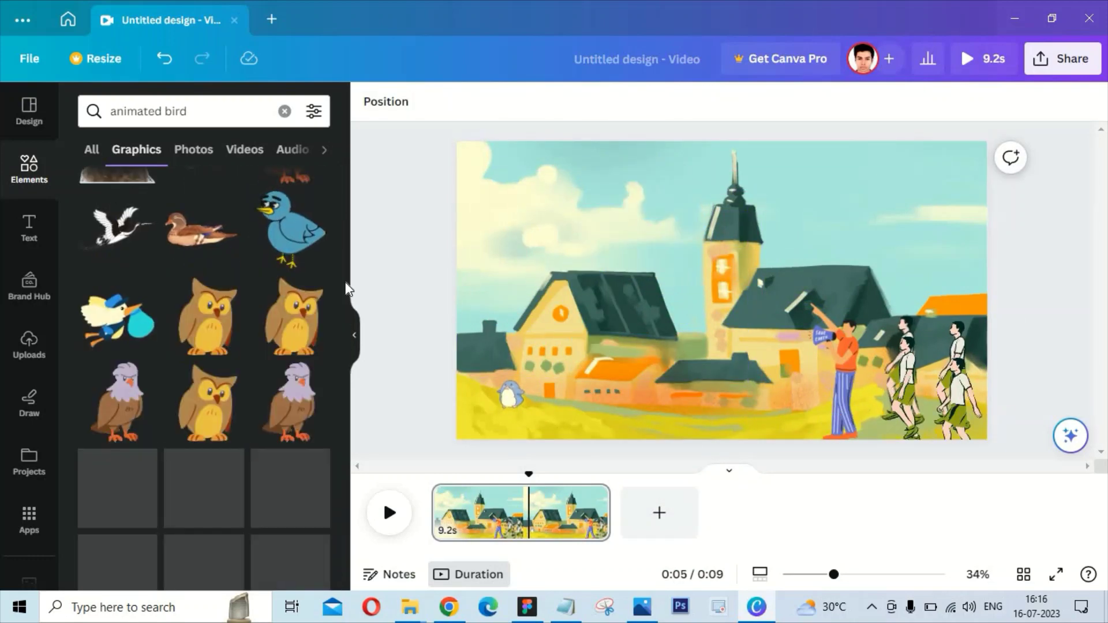
pyautogui.scroll(-4, 340, 418)
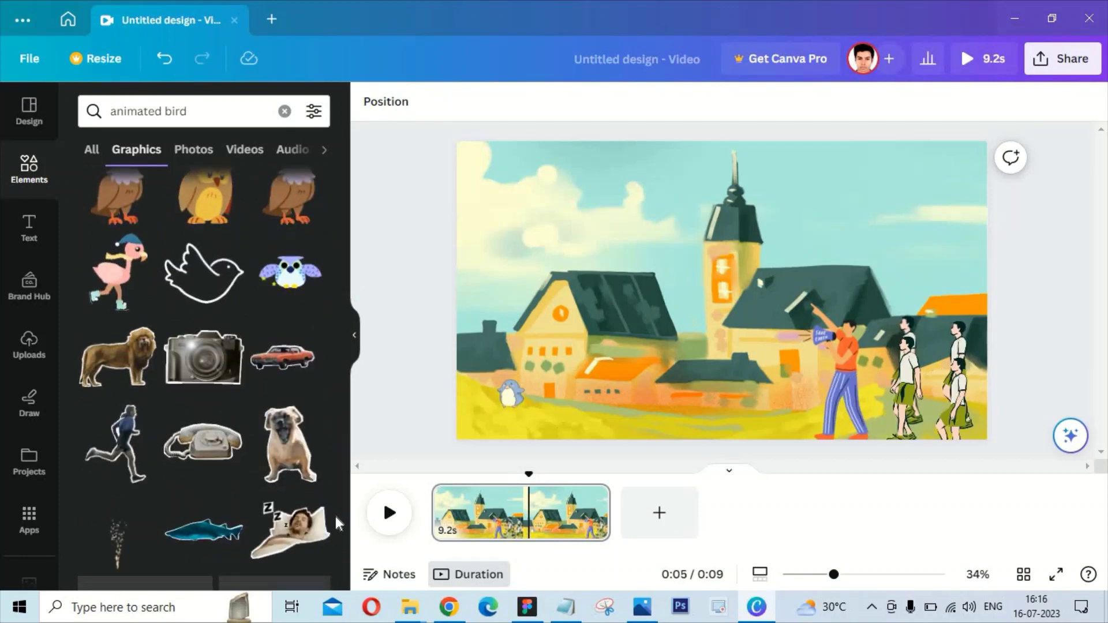
pyautogui.scroll(-5, 344, 354)
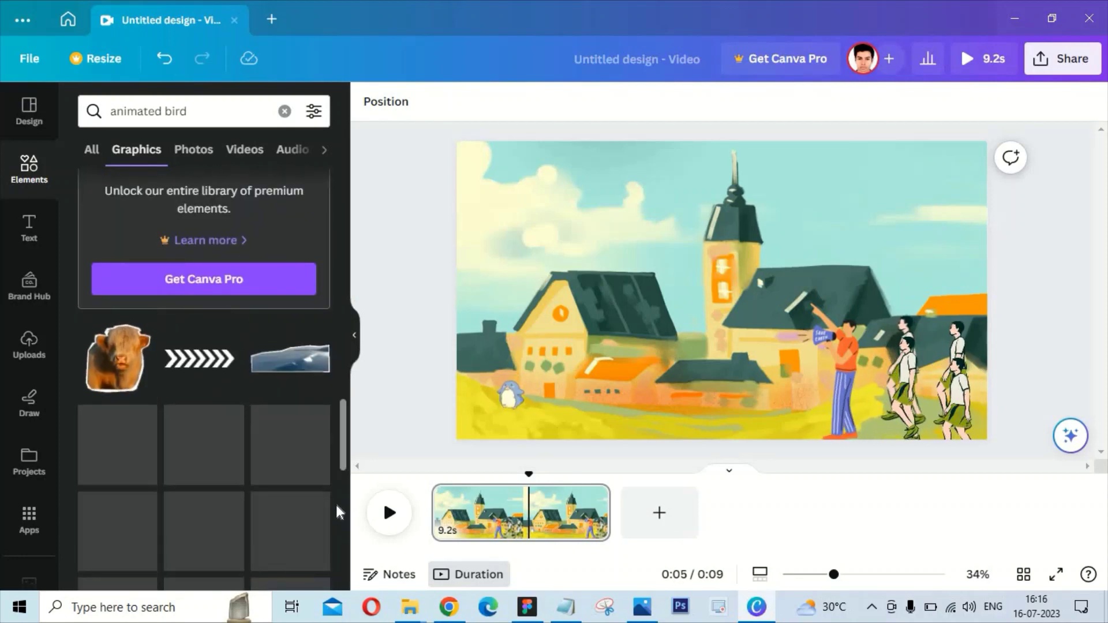
pyautogui.scroll(-5, 342, 487)
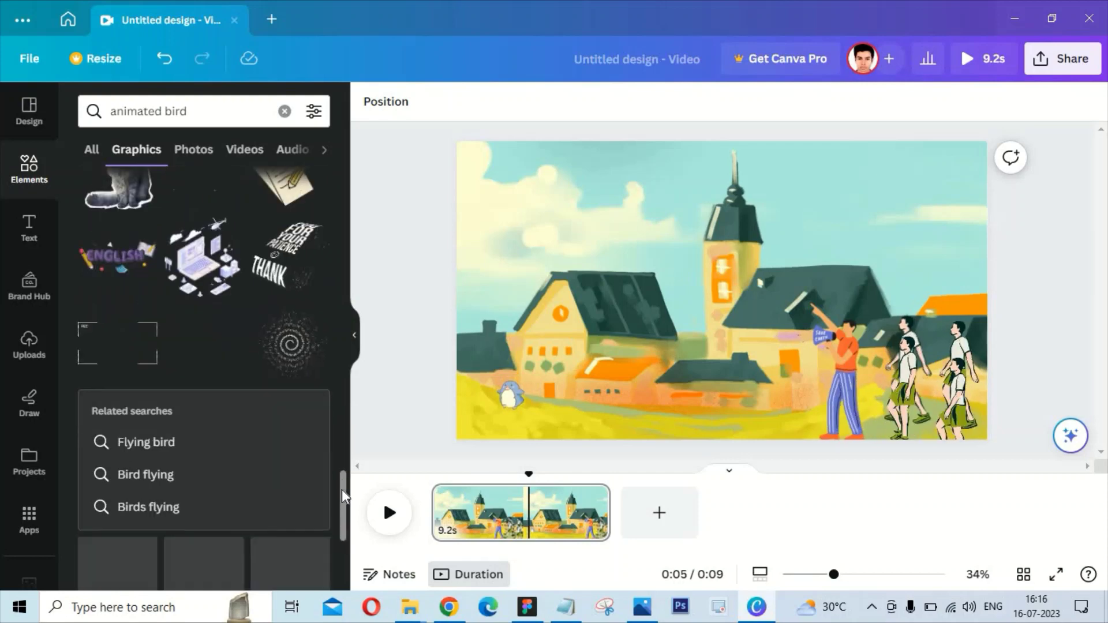
pyautogui.click(193, 477)
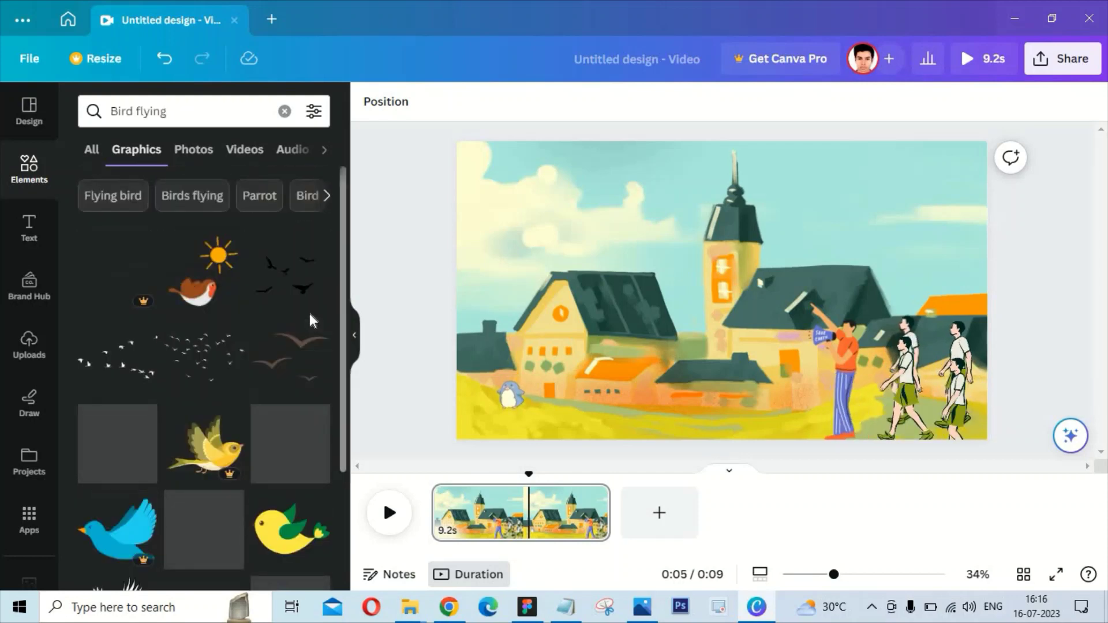
pyautogui.scroll(-1, 342, 424)
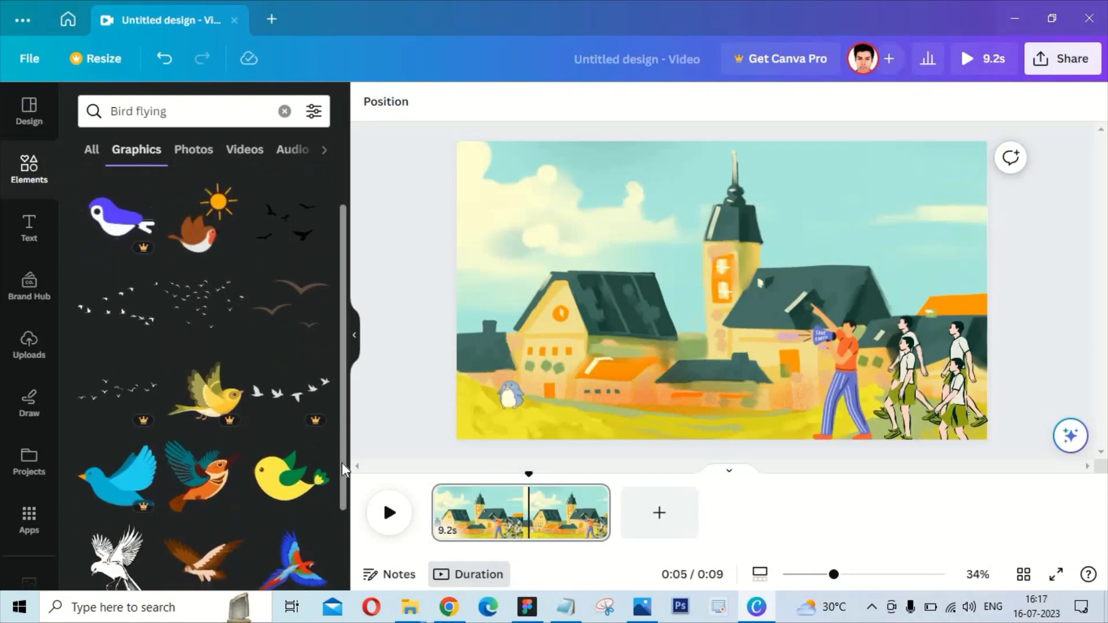
# Step: Try the yellow bird with green wings in the sky near the tower, delete it and look through the other flying birds
pyautogui.moveTo(291, 476); pyautogui.dragTo(793, 196)
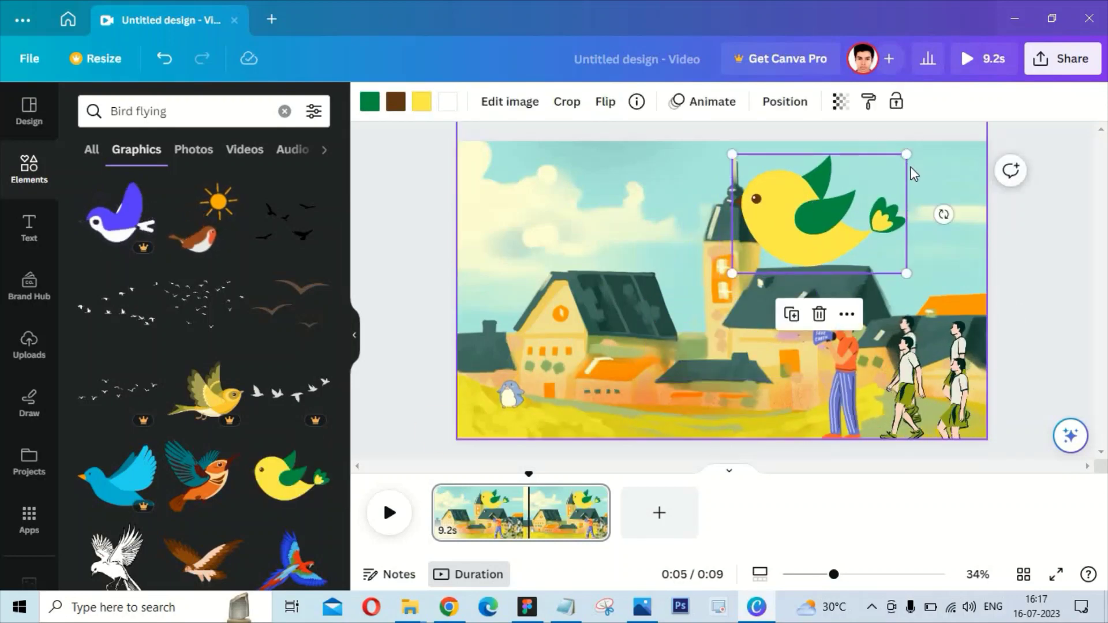
pyautogui.press('Delete')
pyautogui.scroll(-4, 341, 404)
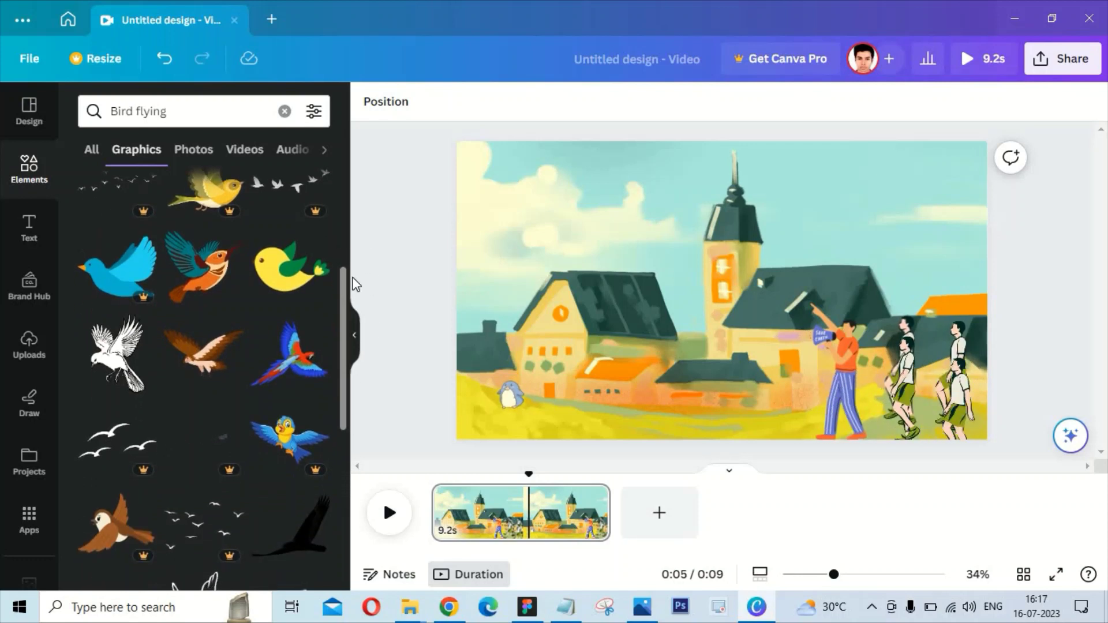
pyautogui.scroll(5, 341, 292)
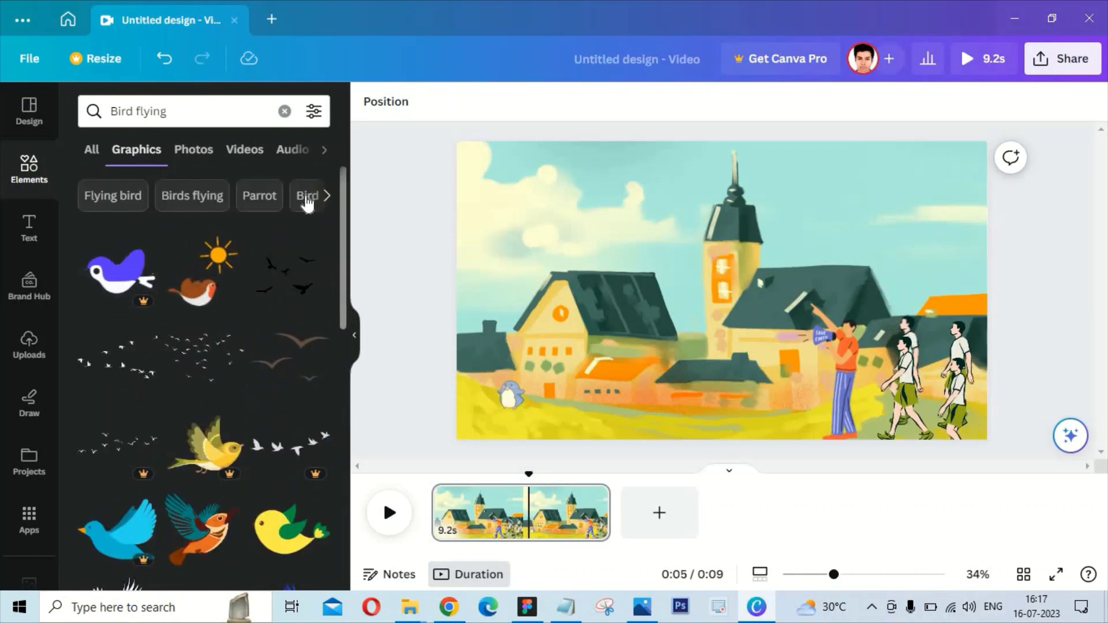
# Step: Switch to the suggested graphics search "Bird" and look through the results for a suitable flock
pyautogui.click(307, 199)
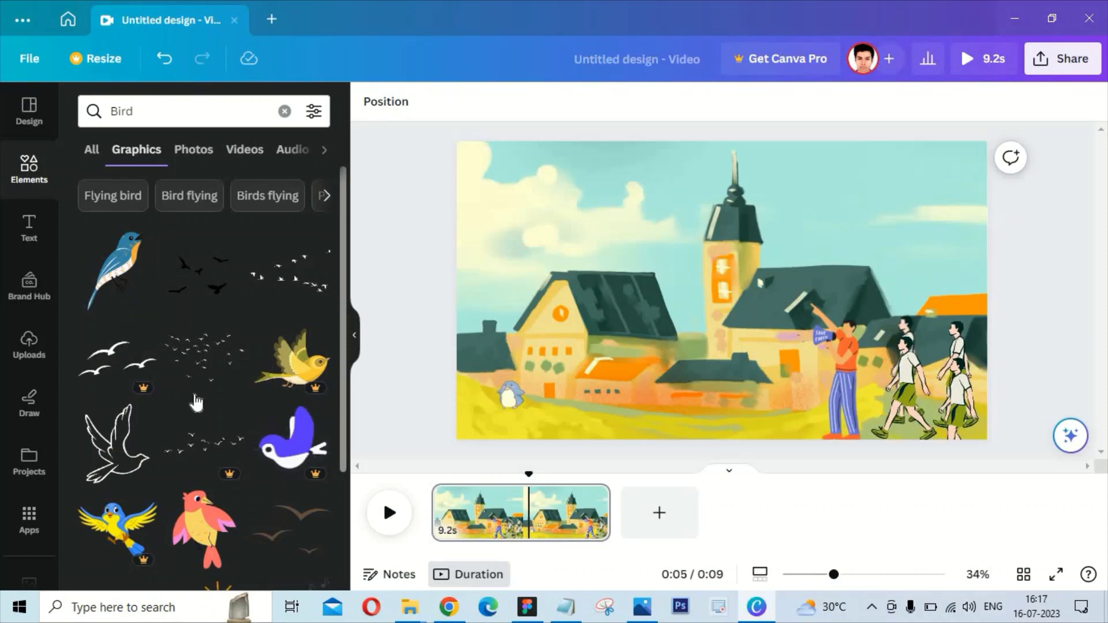
pyautogui.scroll(-6, 337, 438)
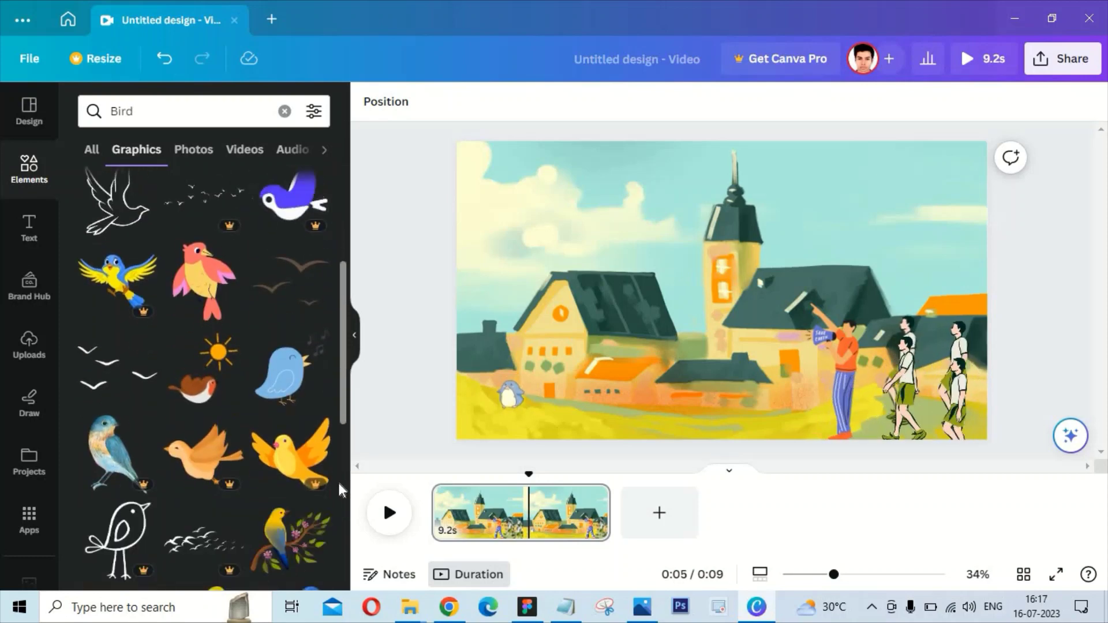
pyautogui.scroll(-6, 337, 554)
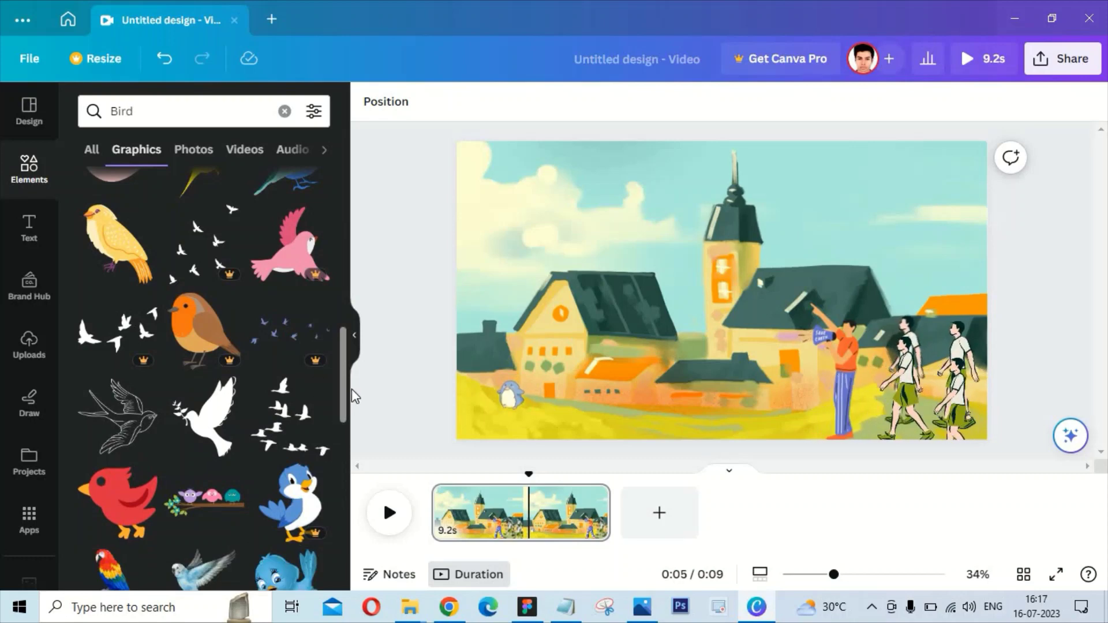
pyautogui.scroll(-4, 341, 420)
pyautogui.scroll(-7, 342, 420)
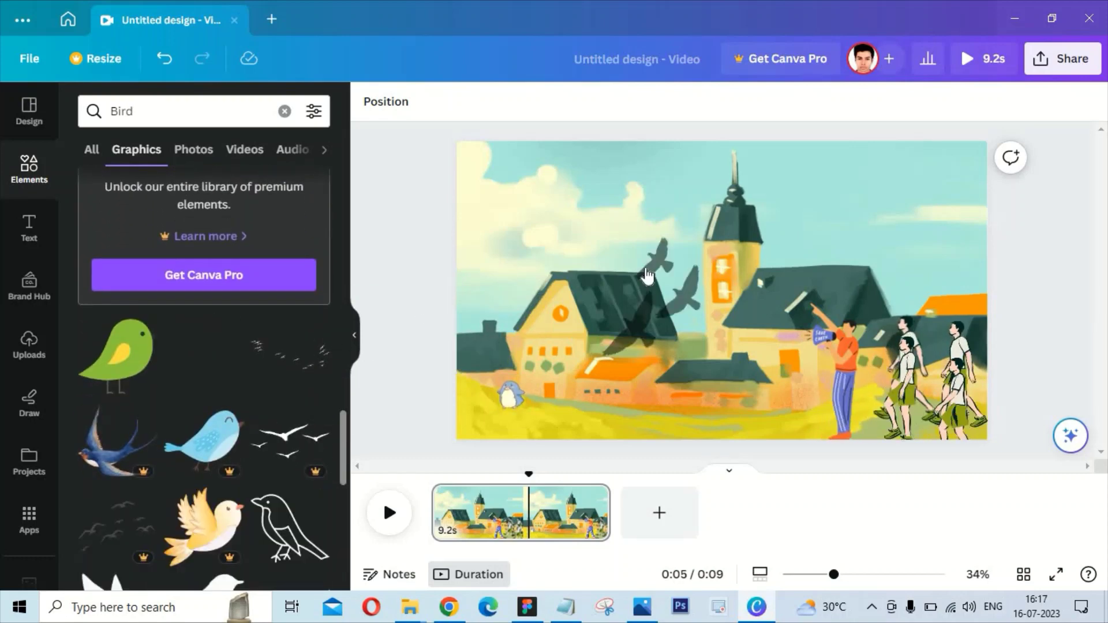
# Step: Add the graphic of three black flying birds, scale it down to about 89 by 107 and place it in the sky beside the tower
pyautogui.moveTo(647, 276); pyautogui.dragTo(636, 318)
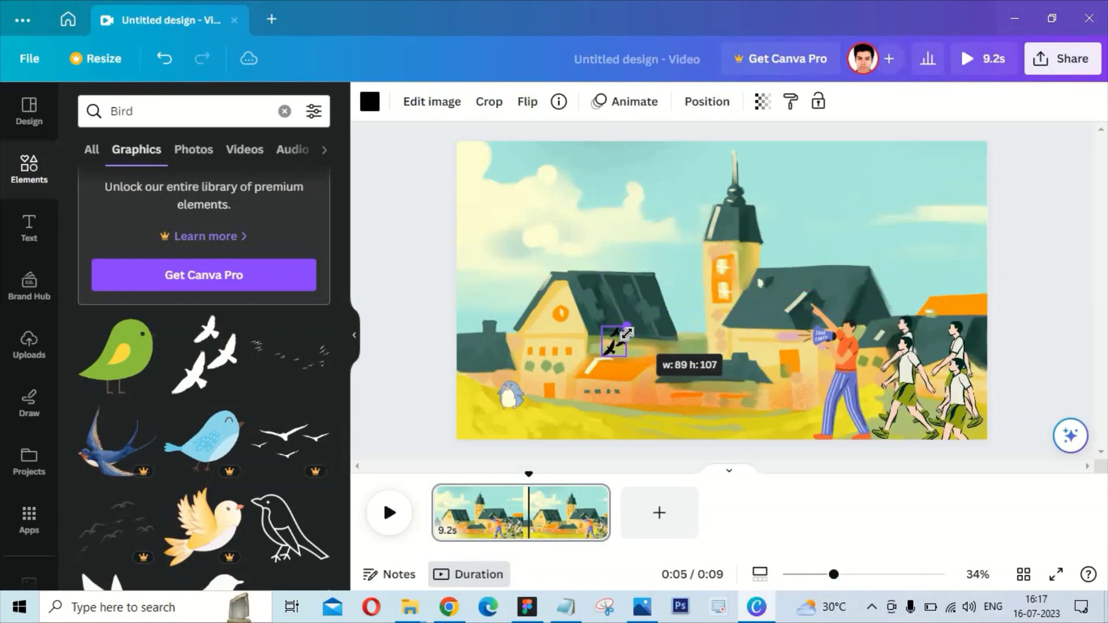
pyautogui.moveTo(665, 234); pyautogui.dragTo(656, 204)
# Step: Create a custom animation path that flies the black birds up and out over the scene's upper edge, and preview the video
pyautogui.click(632, 105)
pyautogui.click(324, 205)
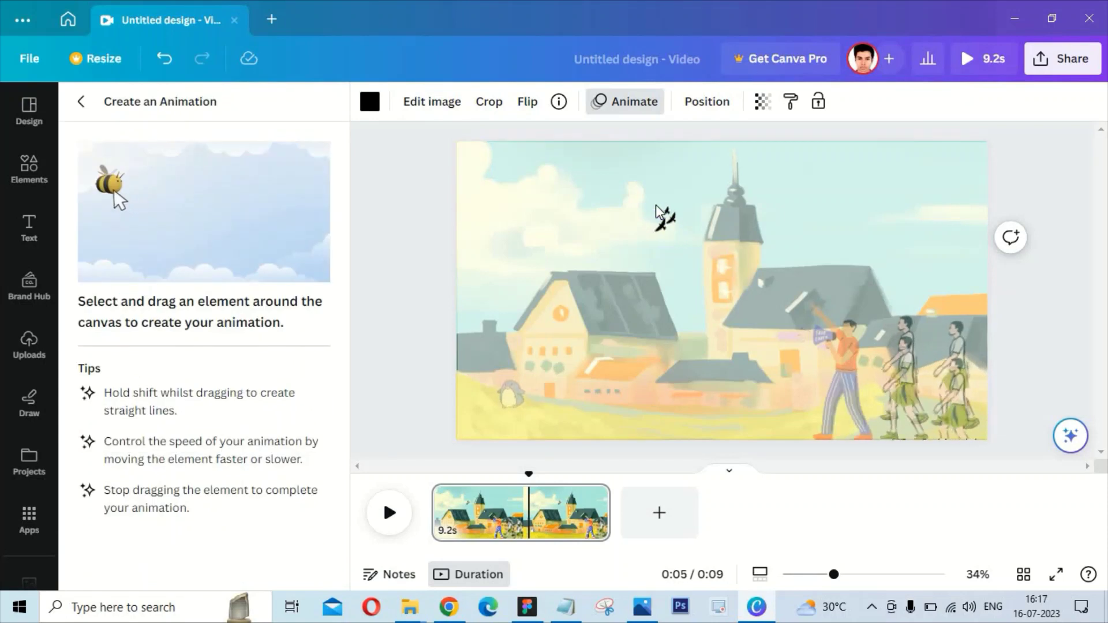
pyautogui.moveTo(552, 92); pyautogui.dragTo(552, 92)
pyautogui.click(265, 559)
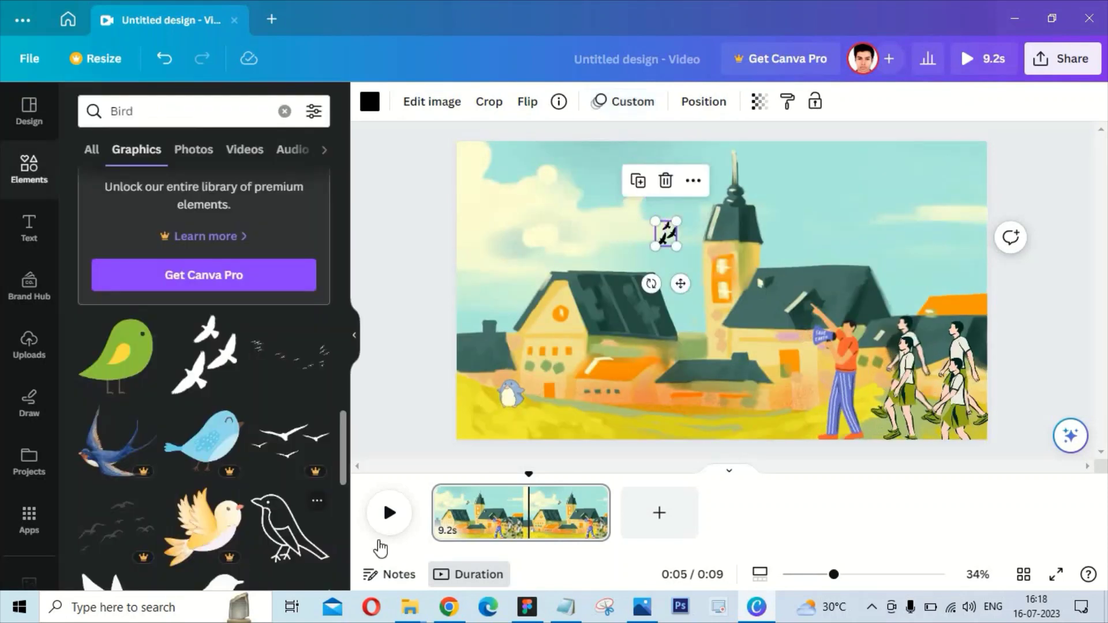
pyautogui.click(390, 513)
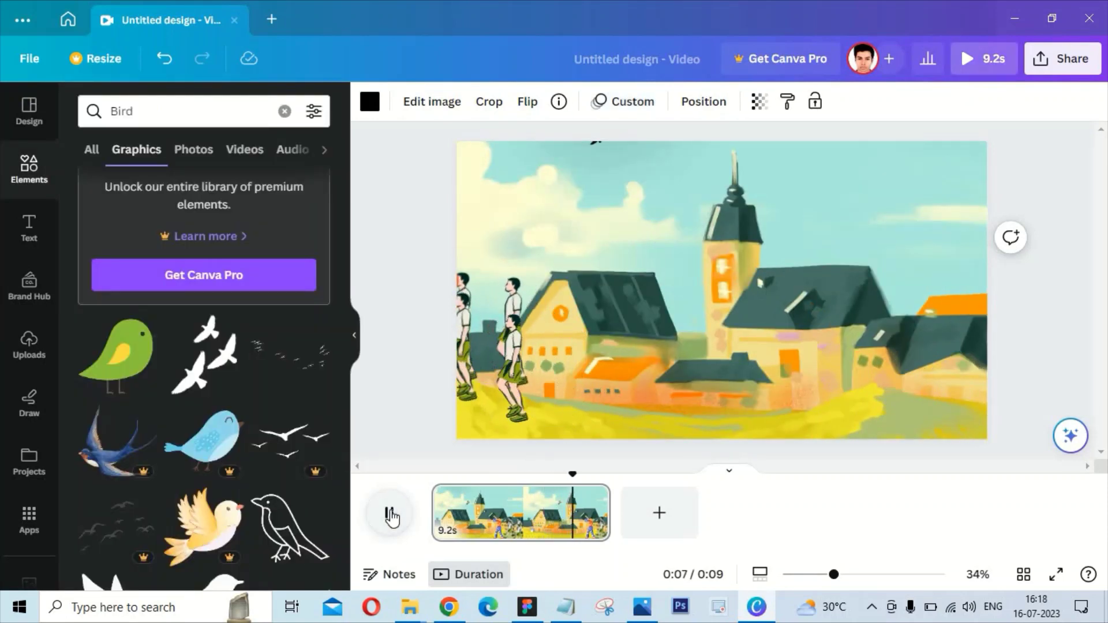
pyautogui.click(390, 514)
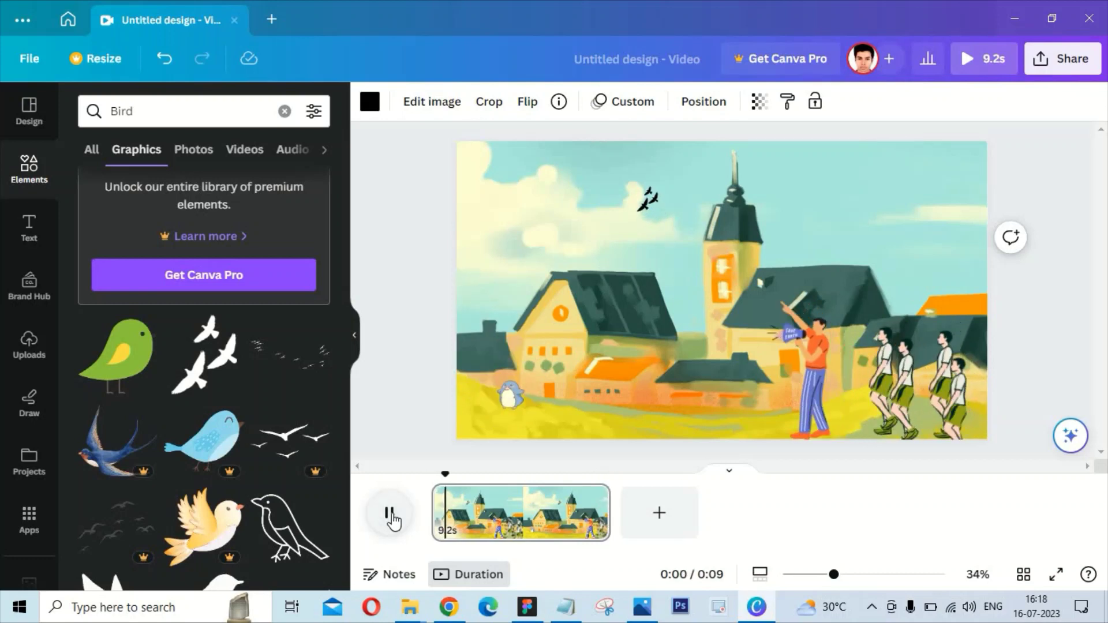